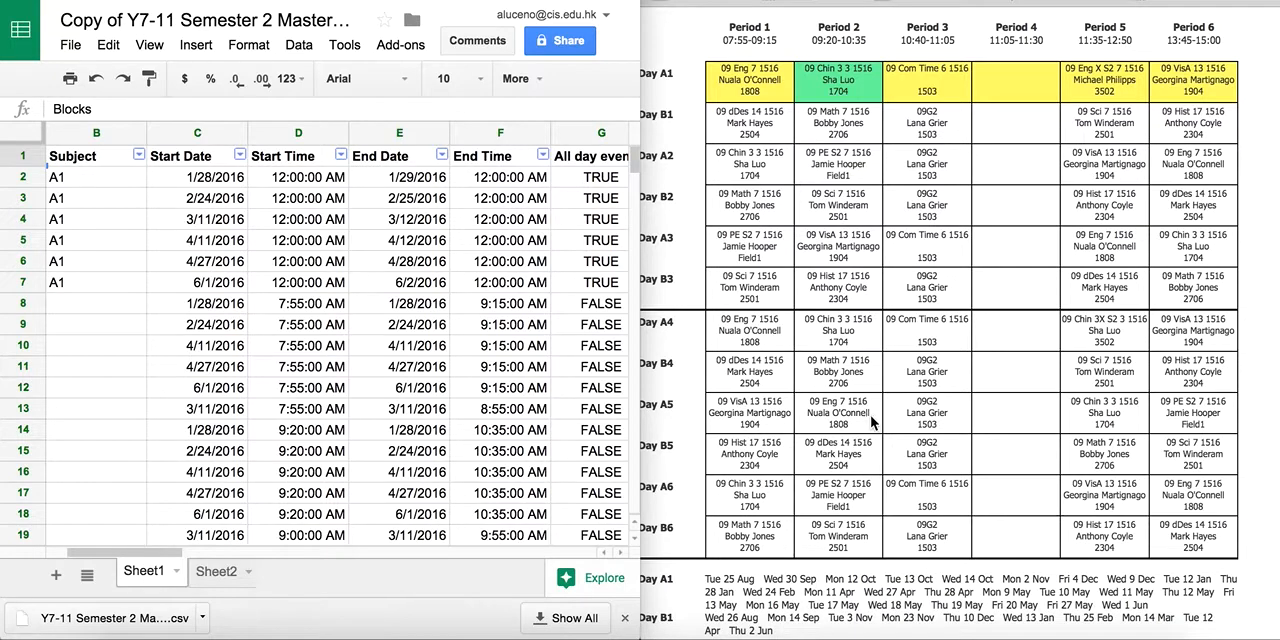
On Sheet2, enter English beside block A11 and Chinese beside block A12 in column B.
{"action": "left_click", "coordinate": [215, 571]}
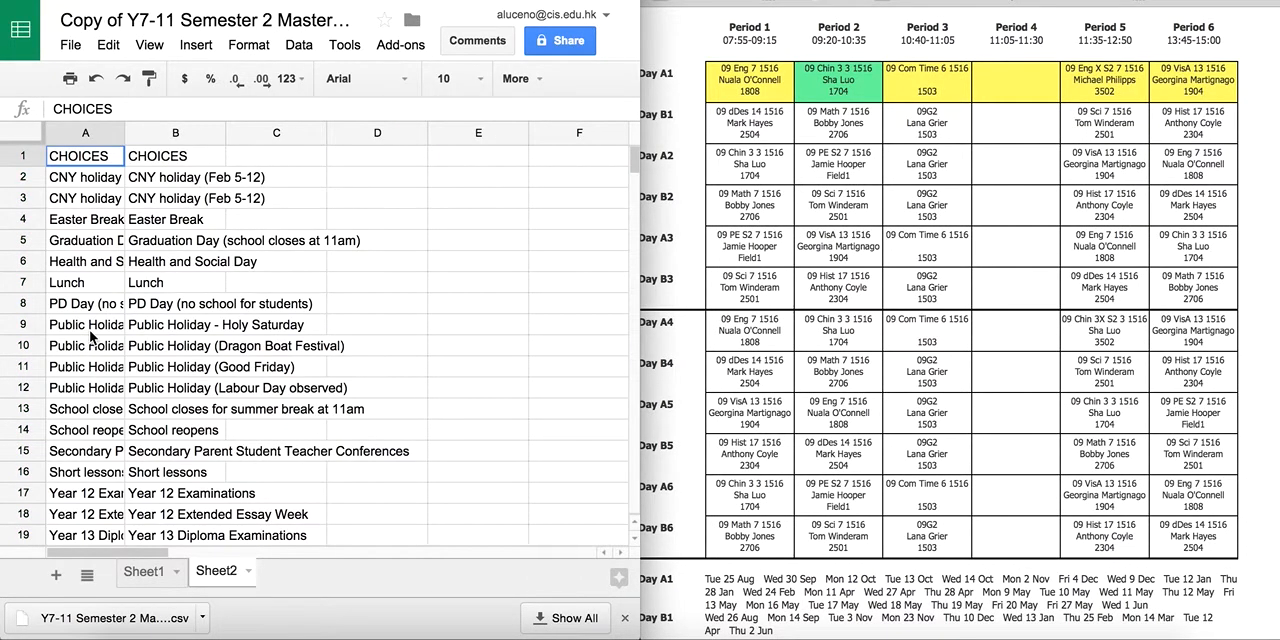
{"action": "scroll", "coordinate": [90, 337], "scroll_direction": "down", "scroll_amount": 8}
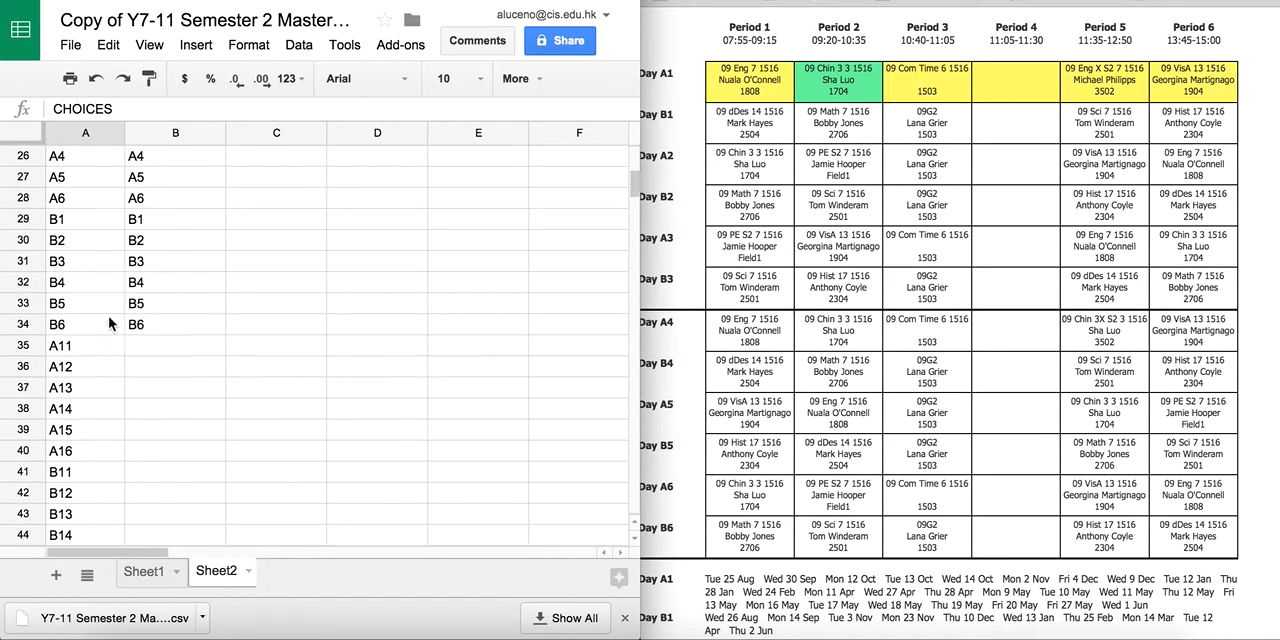
{"action": "left_click", "coordinate": [156, 347]}
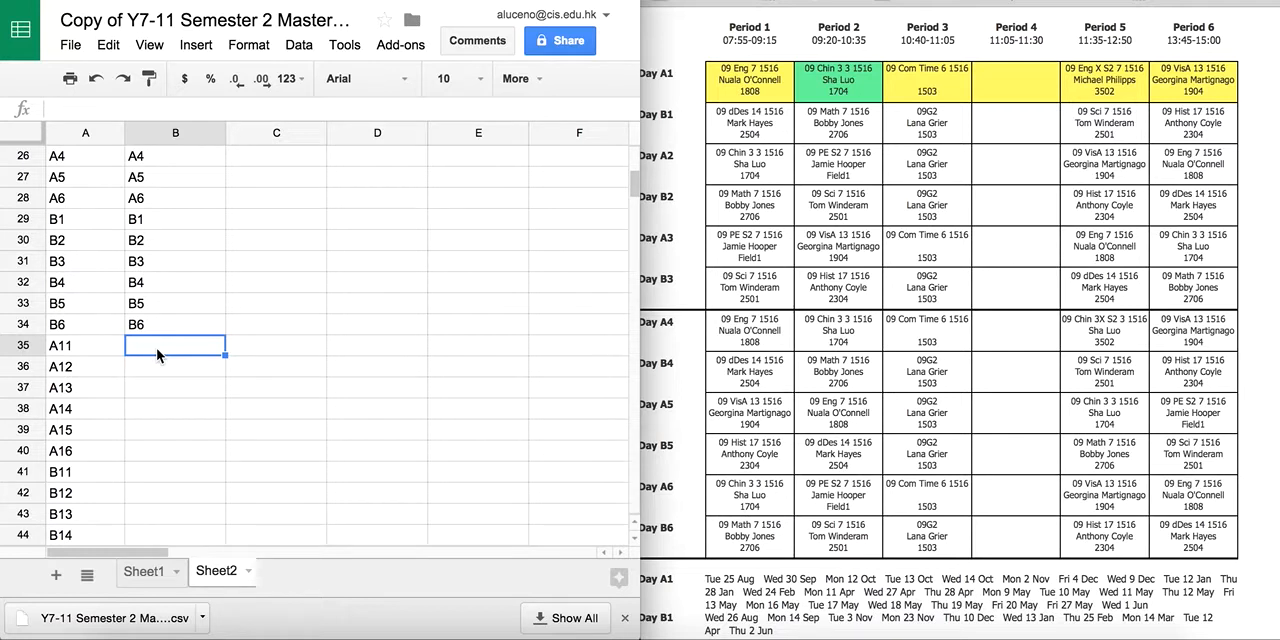
{"action": "type", "text": "English"}
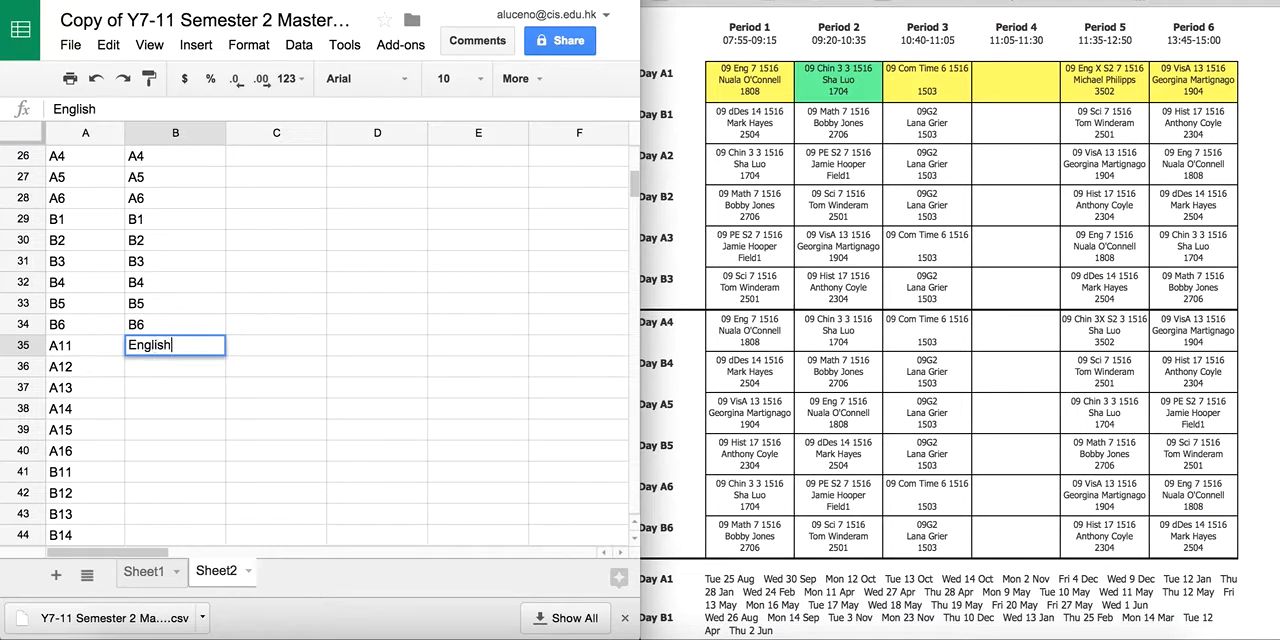
{"action": "key", "text": "Return"}
{"action": "type", "text": "Chinese"}
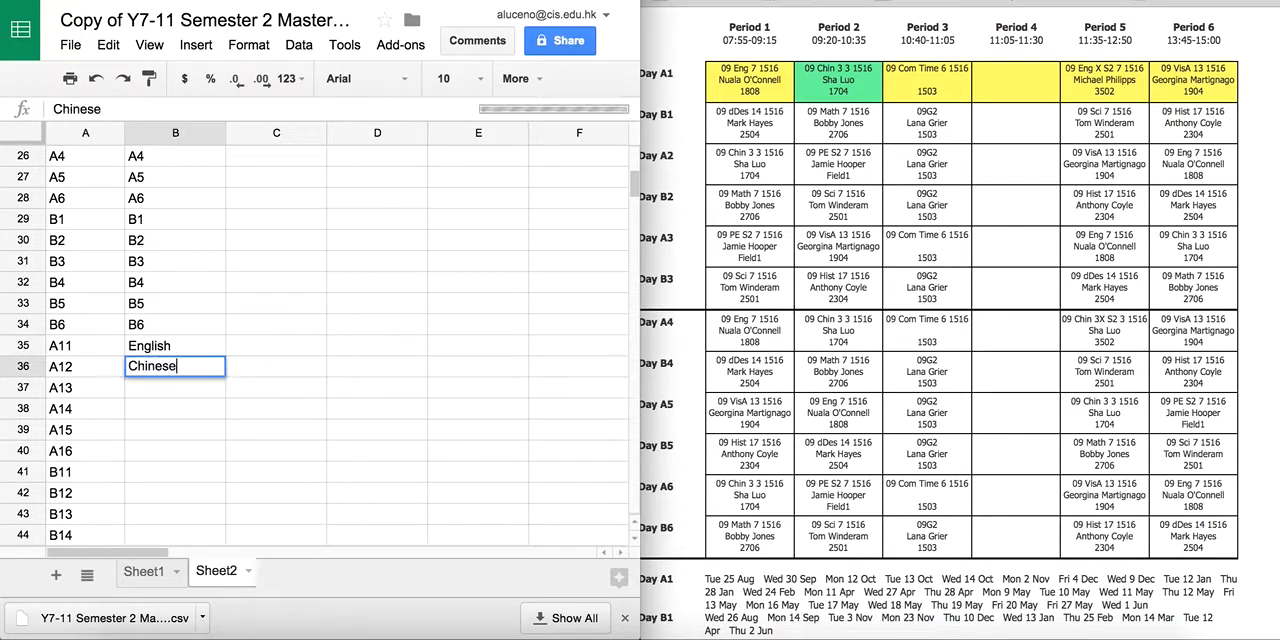
{"action": "key", "text": "Return"}
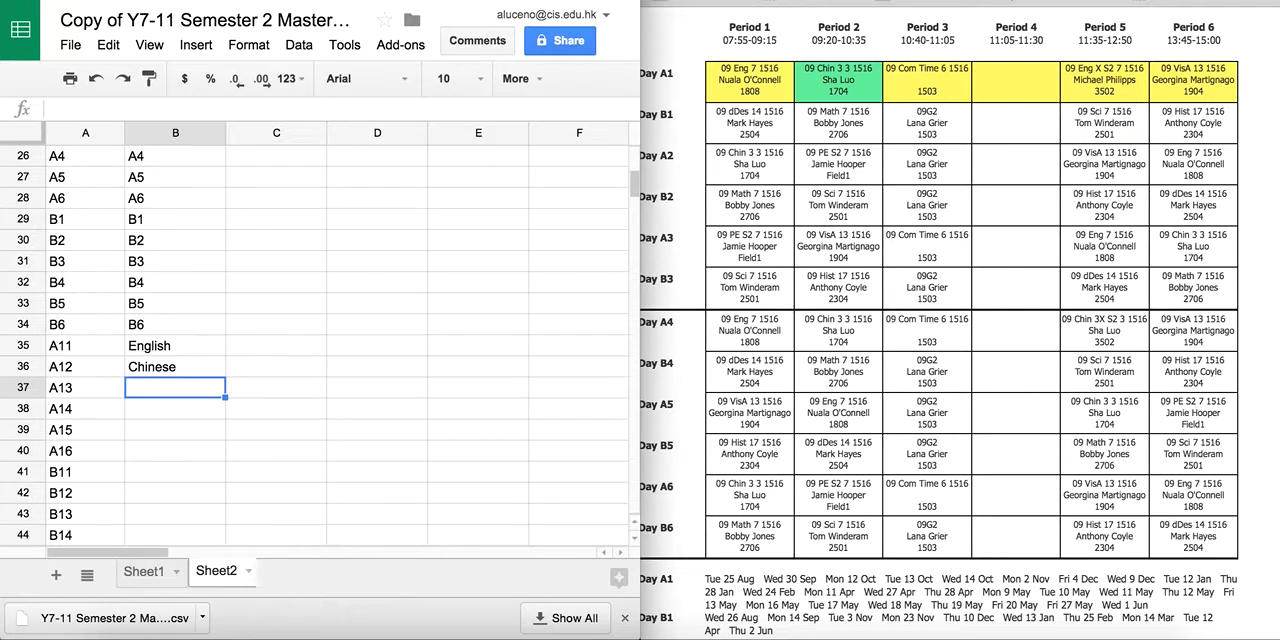
Enter English X beside block A15, leaving A13 and A14 blank, and paste the copied subject list from block A16 down.
{"action": "key", "text": "Return"}
{"action": "key", "text": "Return"}
{"action": "key", "text": "Return"}
{"action": "key", "text": "Return"}
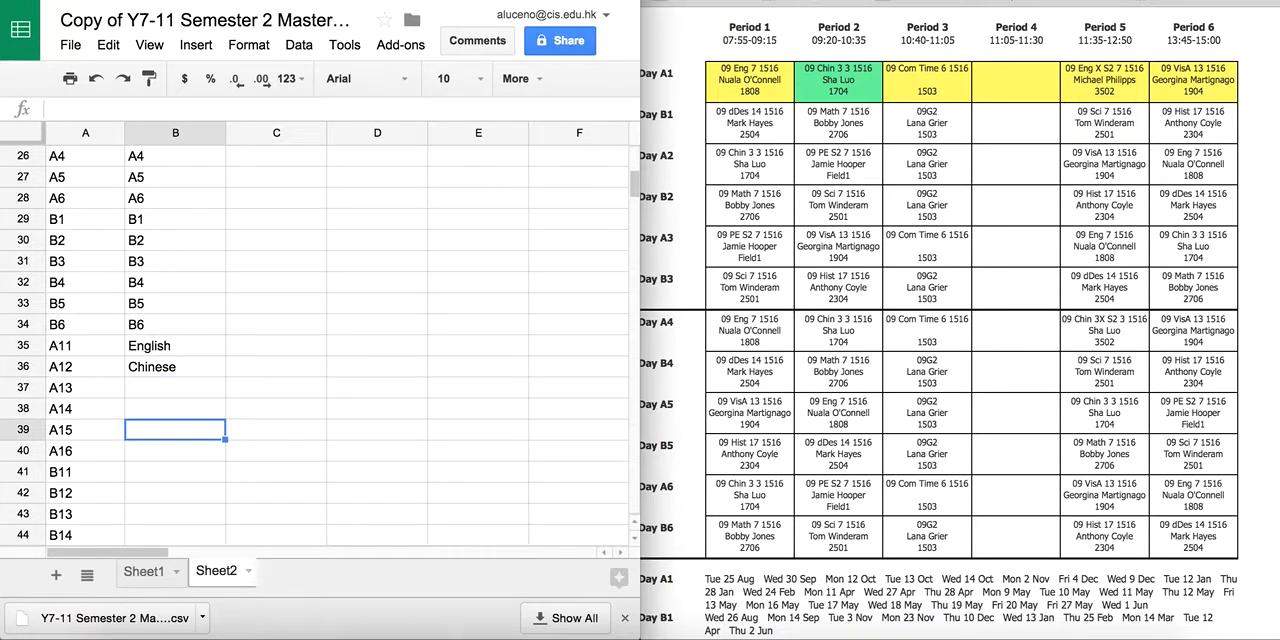
{"action": "type", "text": "English X"}
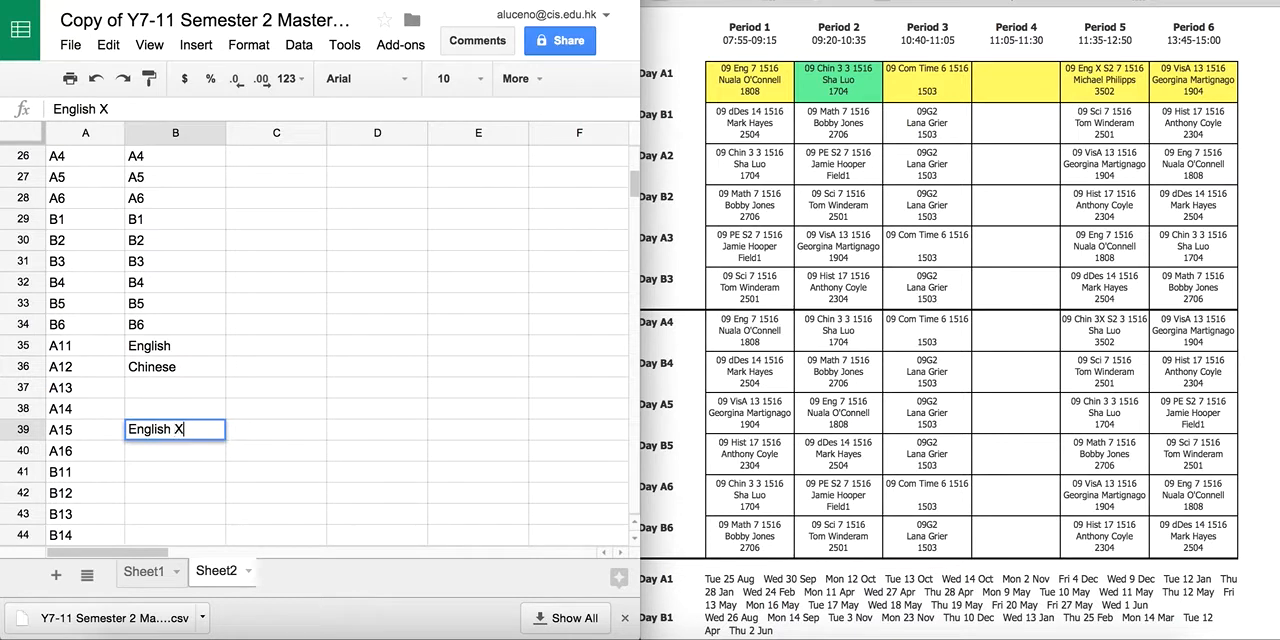
{"action": "key", "text": "Return"}
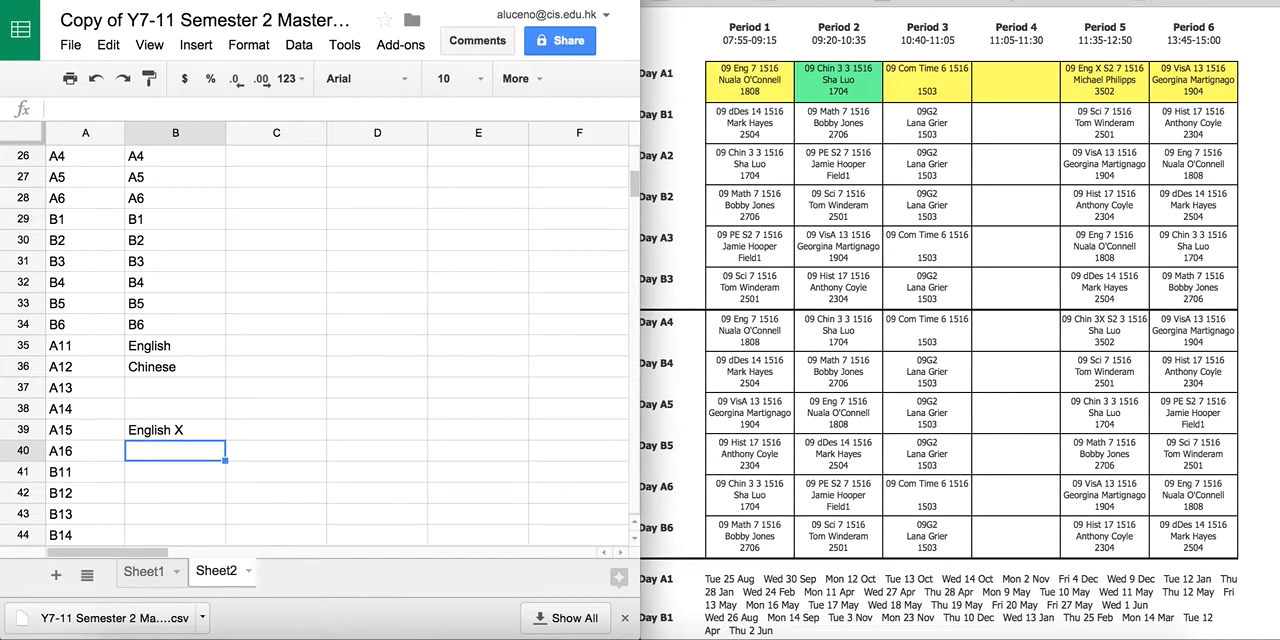
{"action": "type", "text": "Visual Arts dDes Math Advisory"}
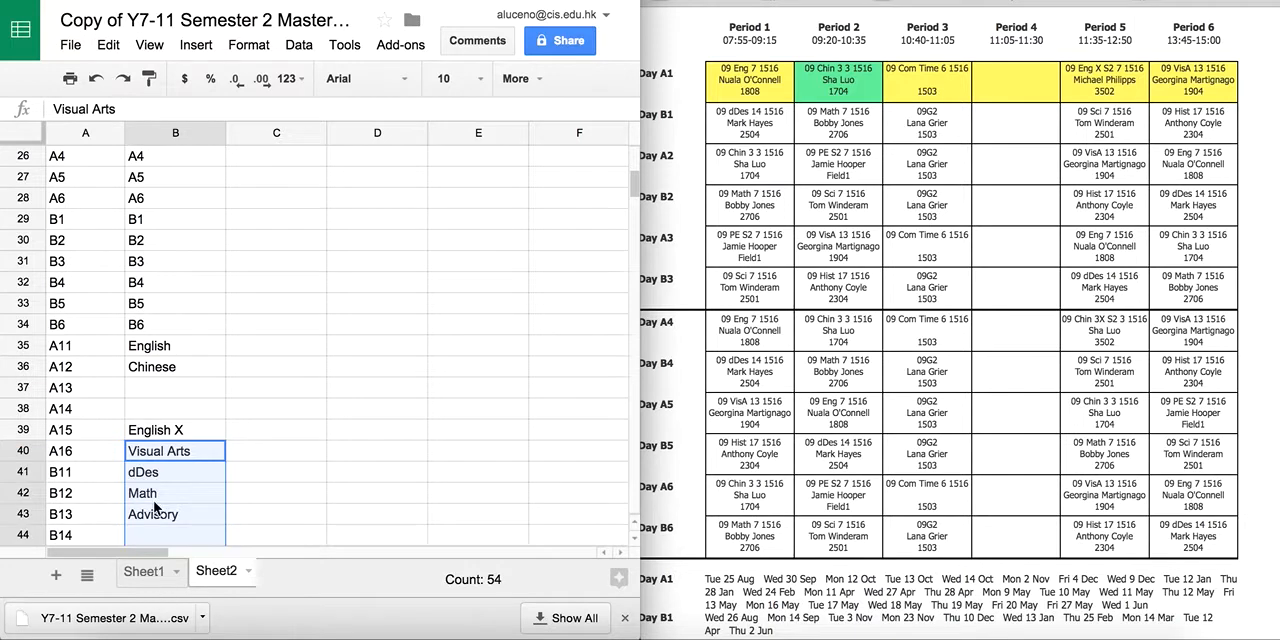
{"action": "scroll", "coordinate": [160, 500], "scroll_direction": "down", "scroll_amount": 6}
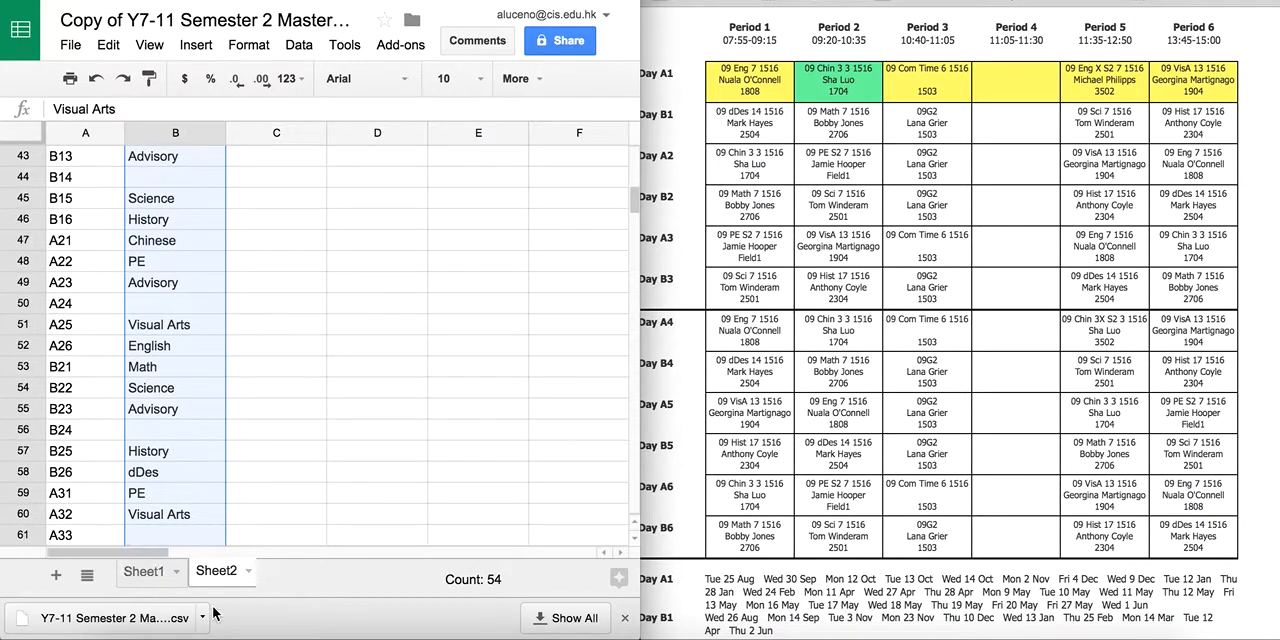
On Sheet1, review the filled-in subjects and filter the Subject column to show only blanks.
{"action": "left_click", "coordinate": [146, 571]}
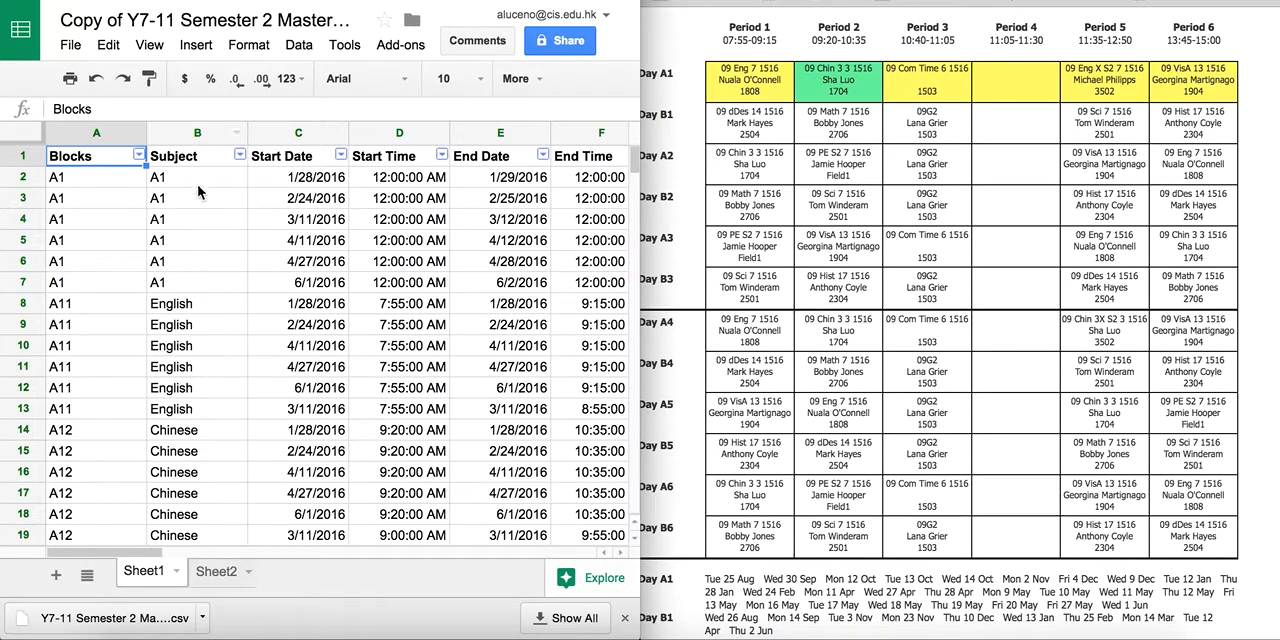
{"action": "scroll", "coordinate": [214, 421], "scroll_direction": "down", "scroll_amount": 6}
{"action": "scroll", "coordinate": [214, 421], "scroll_direction": "down", "scroll_amount": 18}
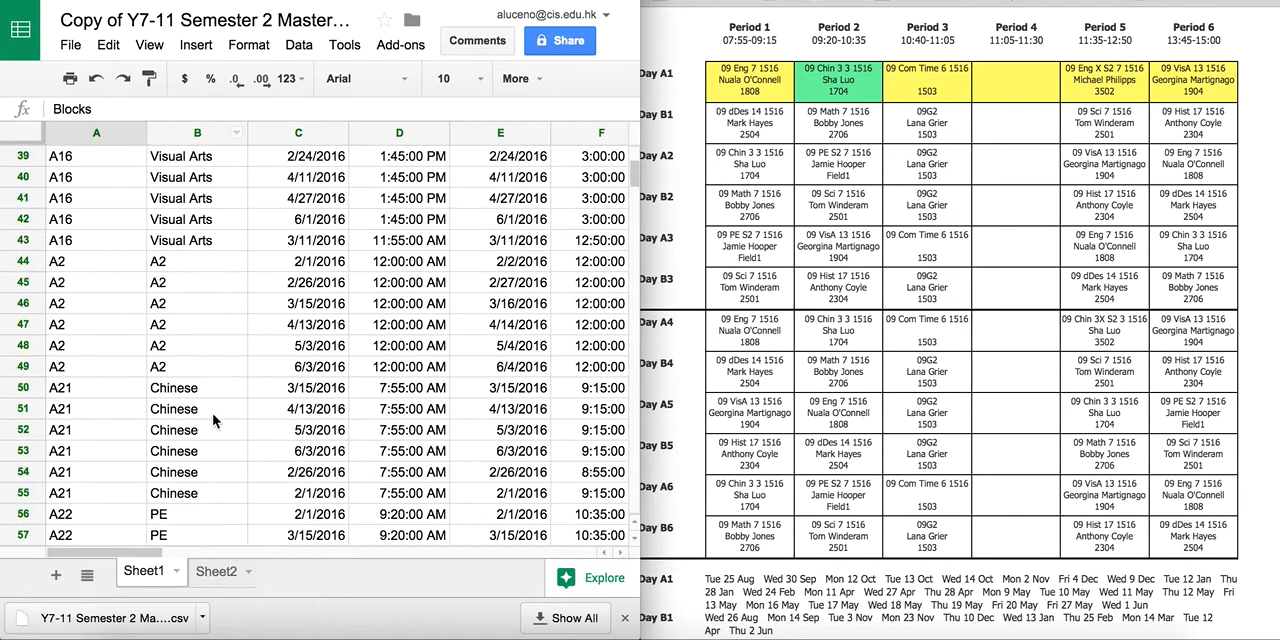
{"action": "scroll", "coordinate": [214, 421], "scroll_direction": "up", "scroll_amount": 20}
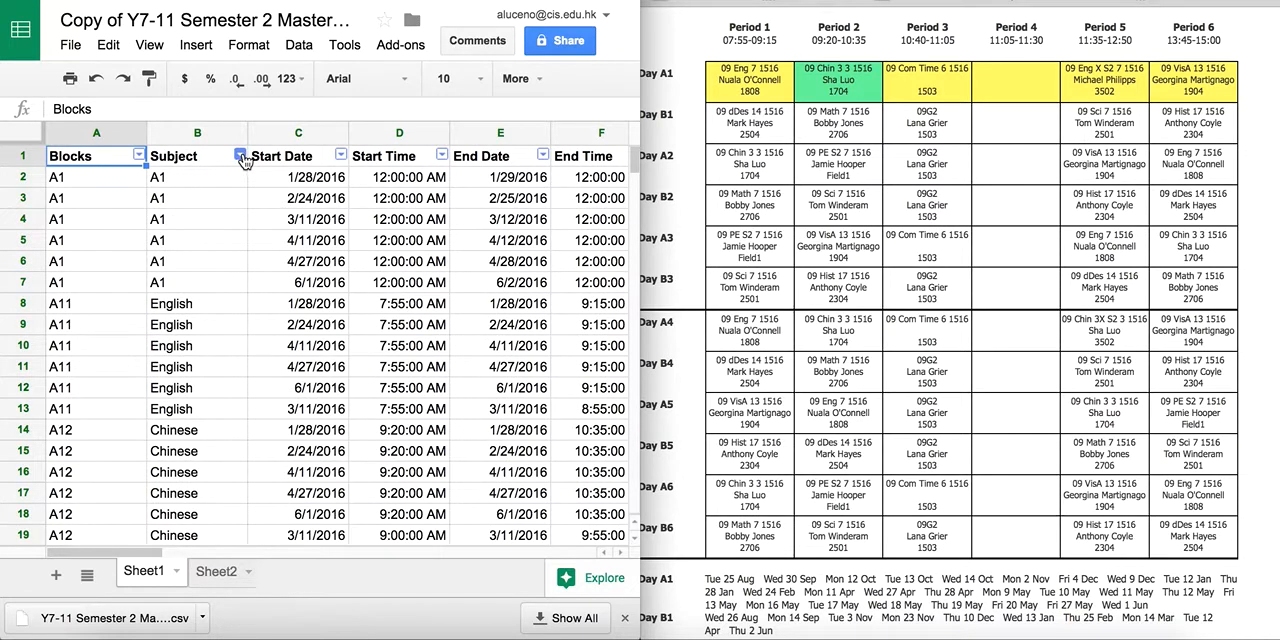
{"action": "left_click", "coordinate": [241, 156]}
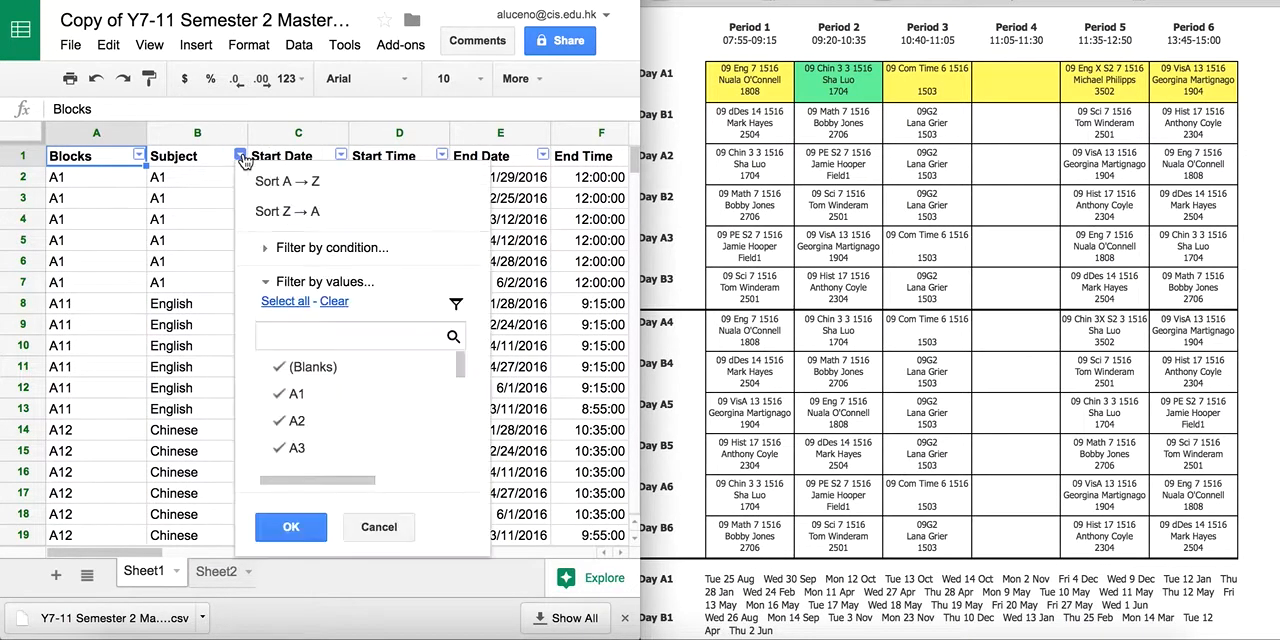
{"action": "left_click", "coordinate": [335, 302]}
{"action": "left_click", "coordinate": [313, 370]}
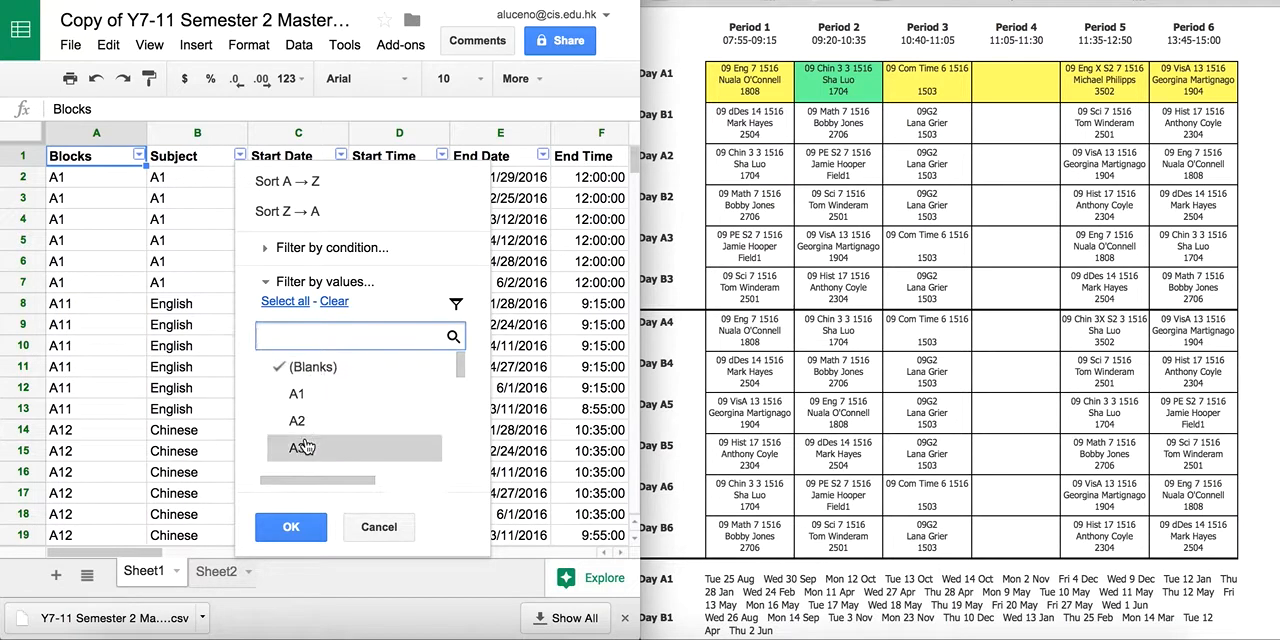
{"action": "left_click", "coordinate": [302, 530]}
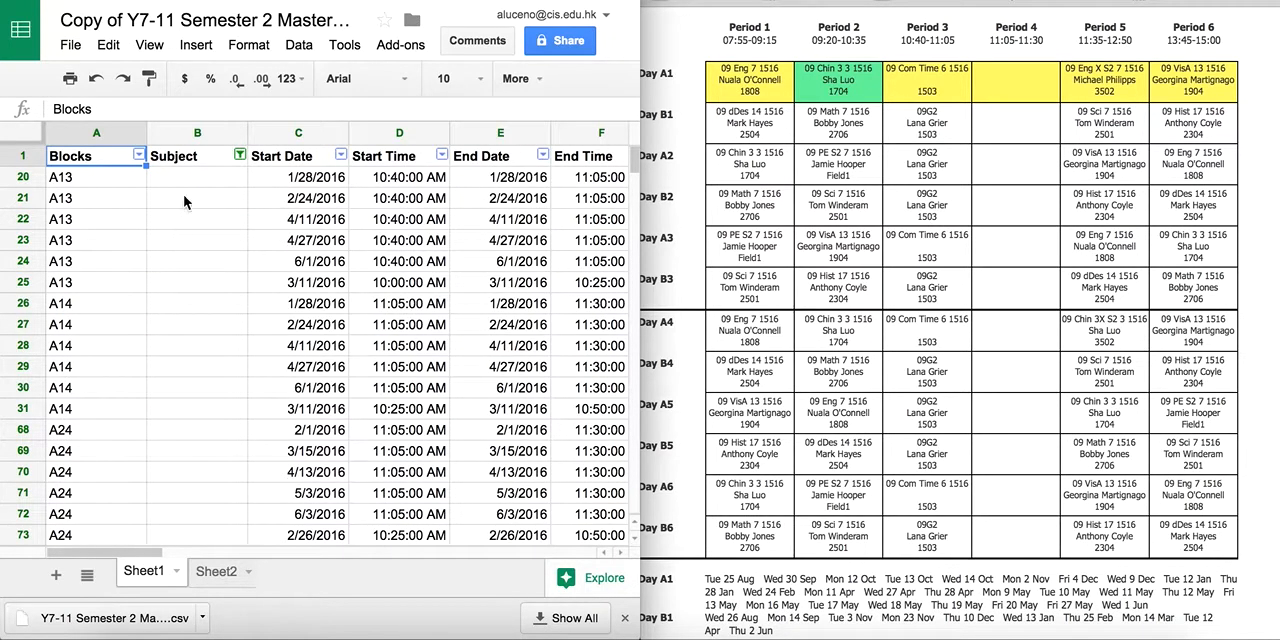
Delete all the filtered rows with a blank subject, from row 20 through row 528.
{"action": "left_click", "coordinate": [22, 178]}
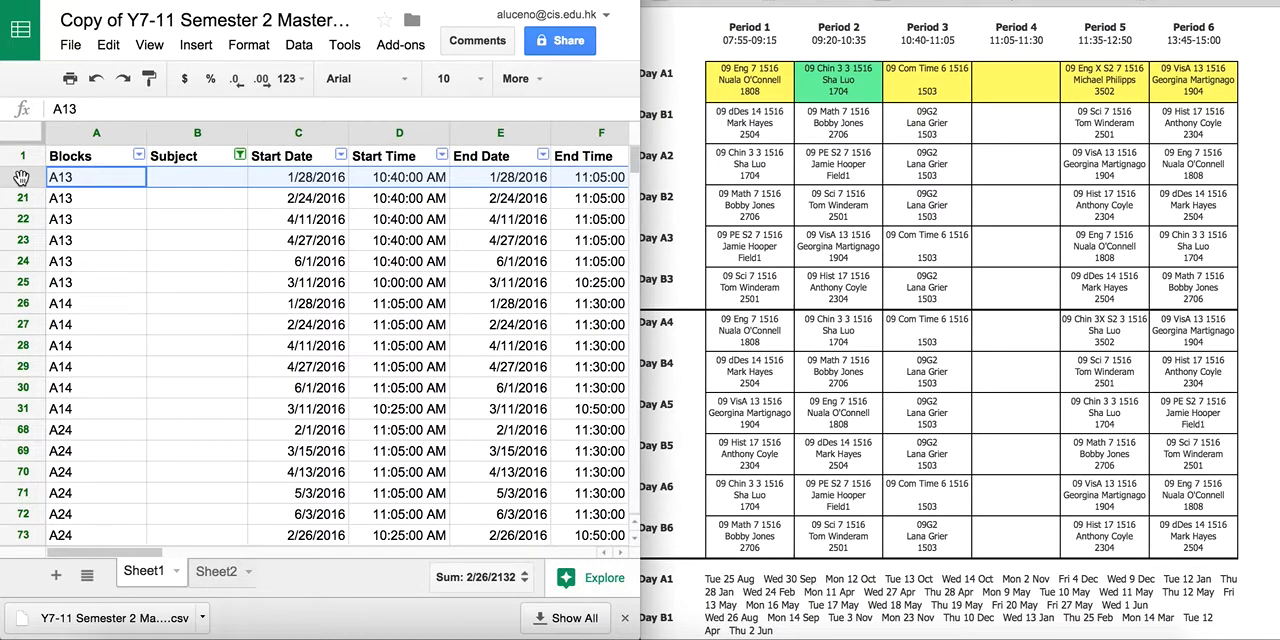
{"action": "left_click_drag", "start_coordinate": [22, 178], "coordinate": [26, 343]}
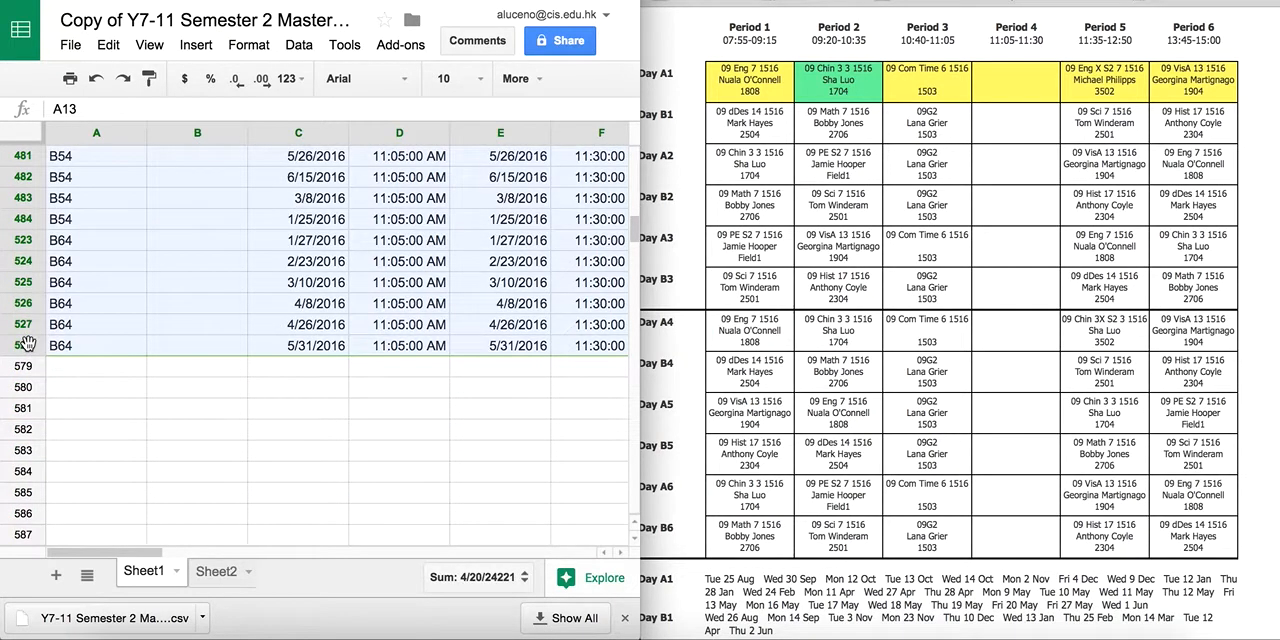
{"action": "right_click", "coordinate": [26, 343]}
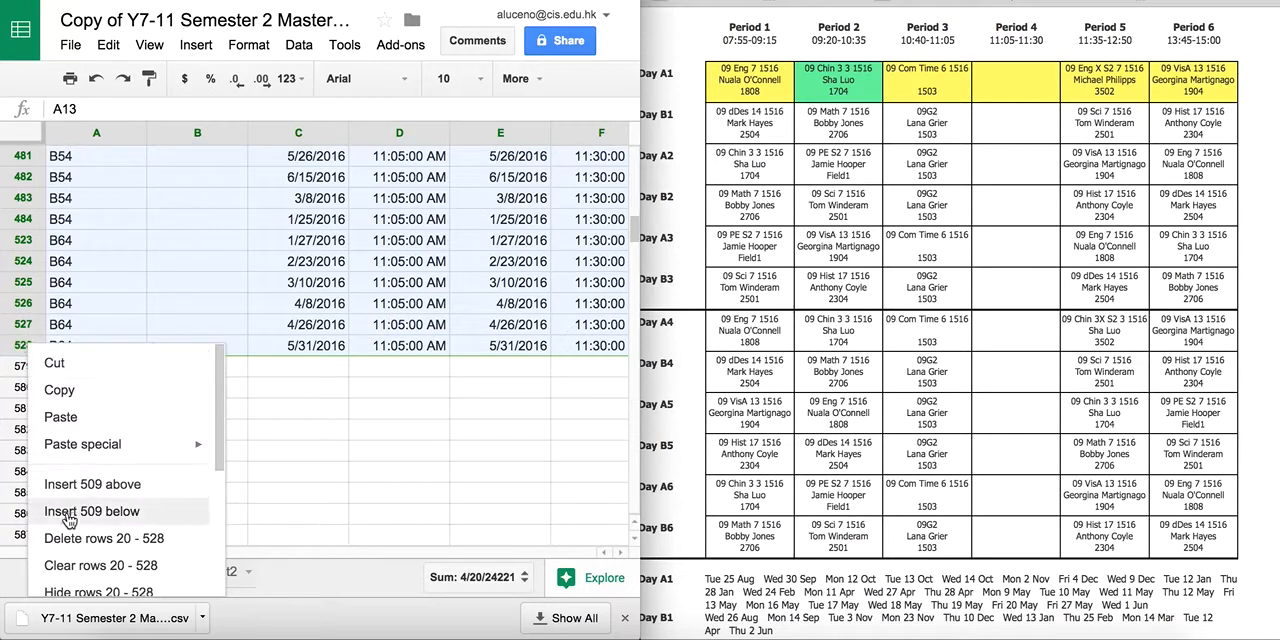
{"action": "left_click", "coordinate": [165, 488]}
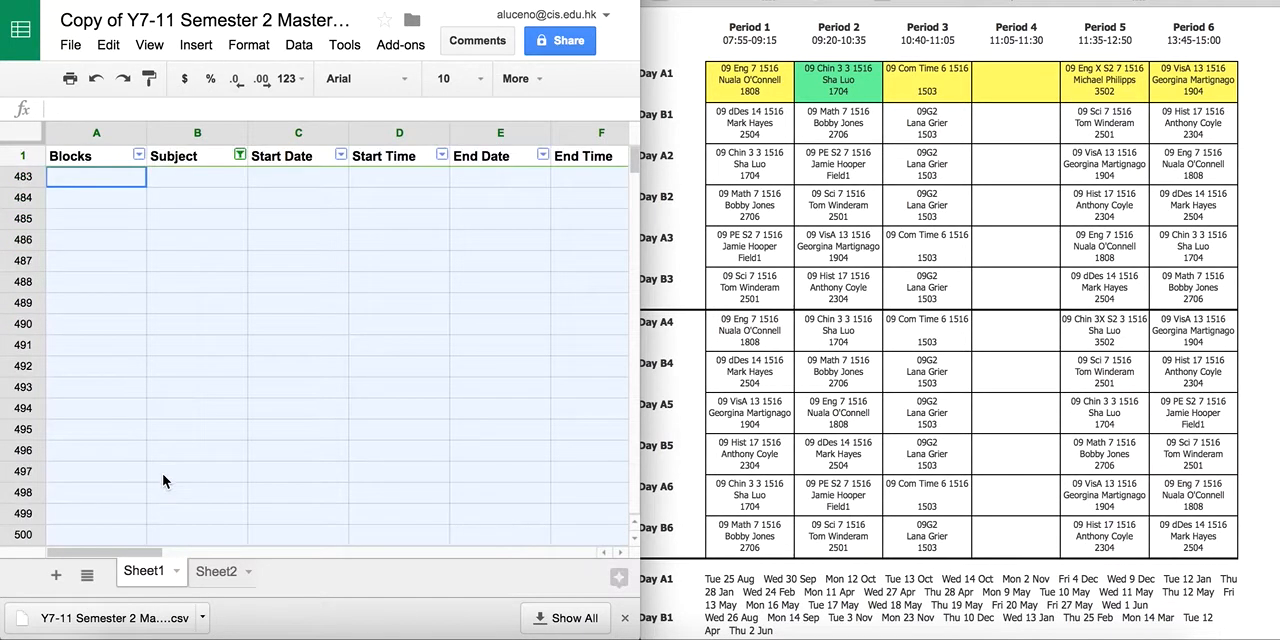
Reset the Subject filter to include all values so the remaining schedule rows are shown.
{"action": "left_click", "coordinate": [240, 155]}
{"action": "left_click", "coordinate": [285, 301]}
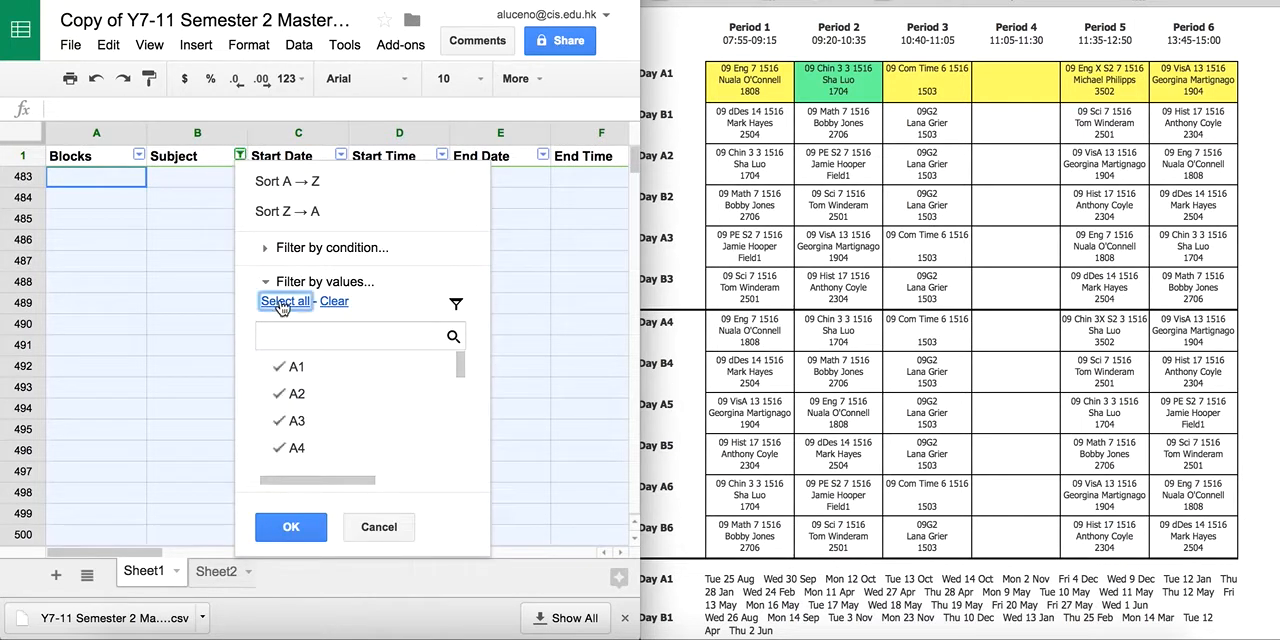
{"action": "left_click", "coordinate": [288, 530]}
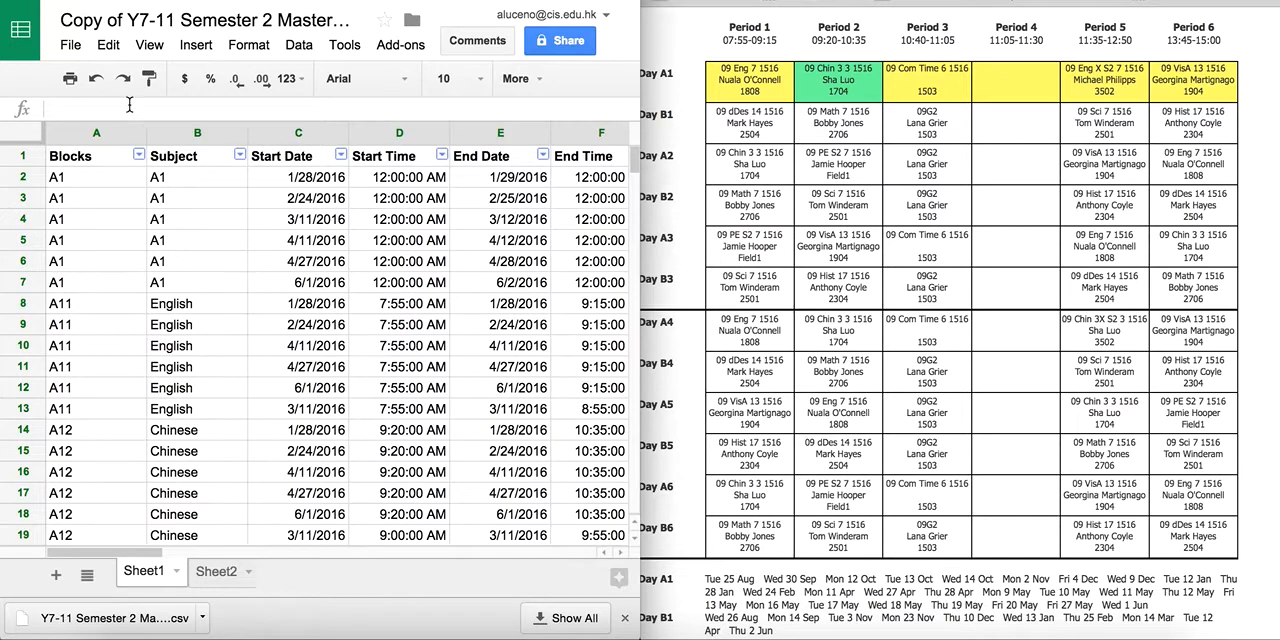
Download the current sheet as comma-separated values (.csv).
{"action": "left_click", "coordinate": [72, 46]}
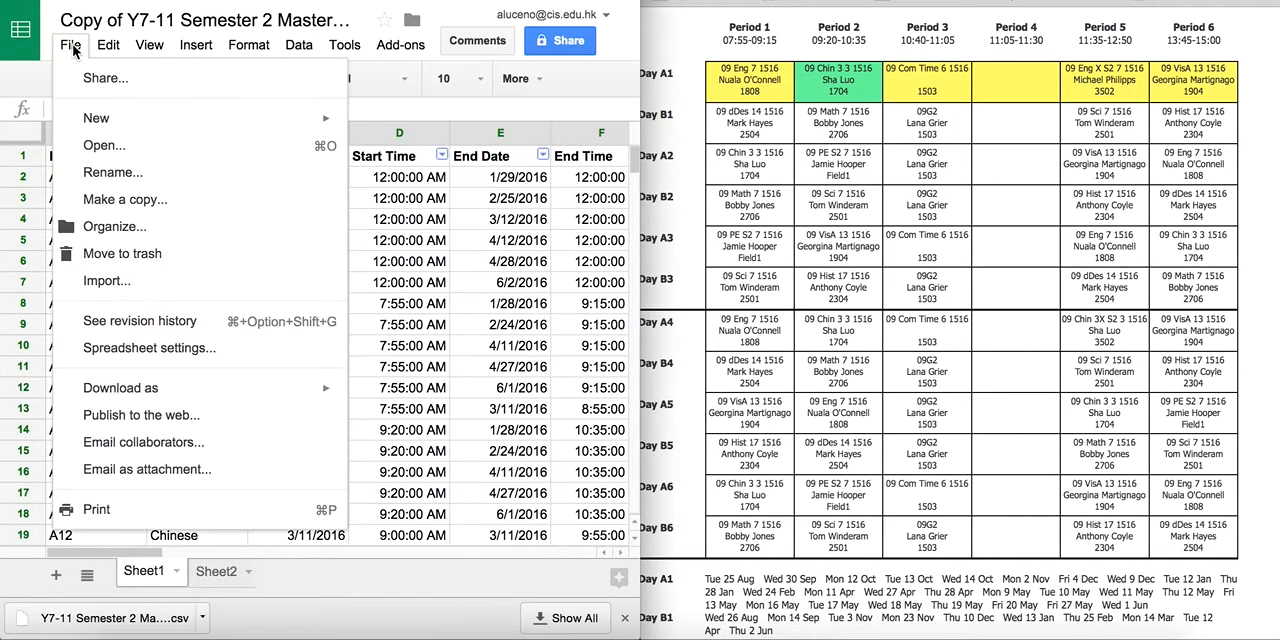
{"action": "mouse_move", "coordinate": [118, 385]}
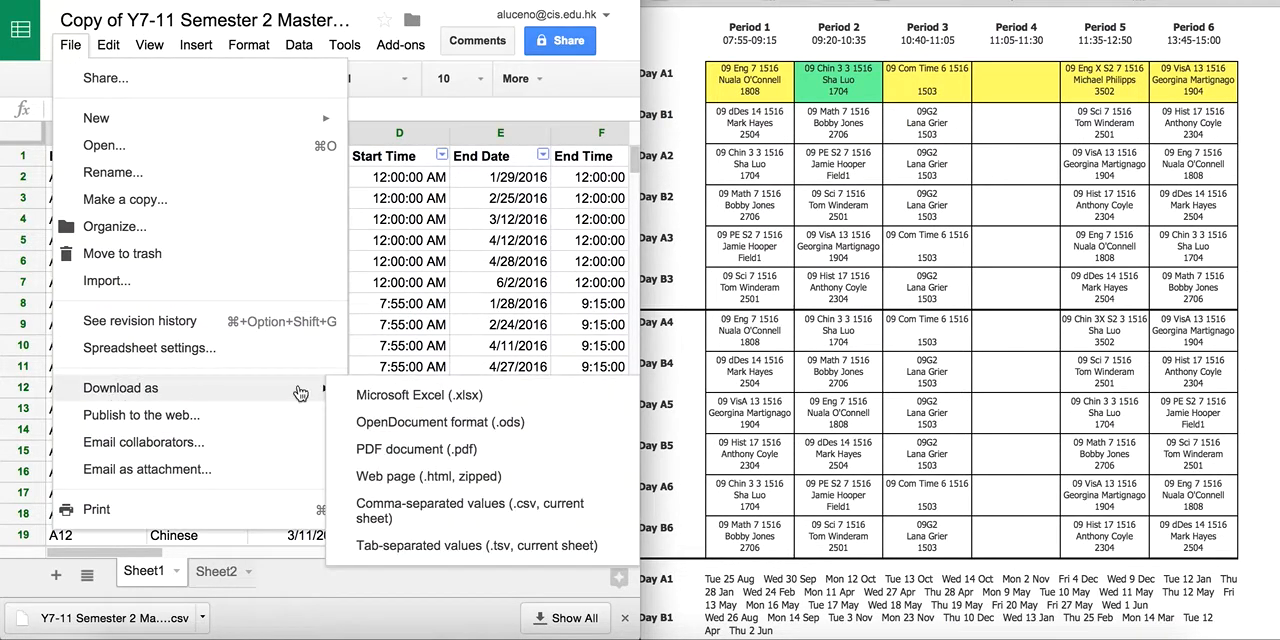
{"action": "left_click", "coordinate": [467, 513]}
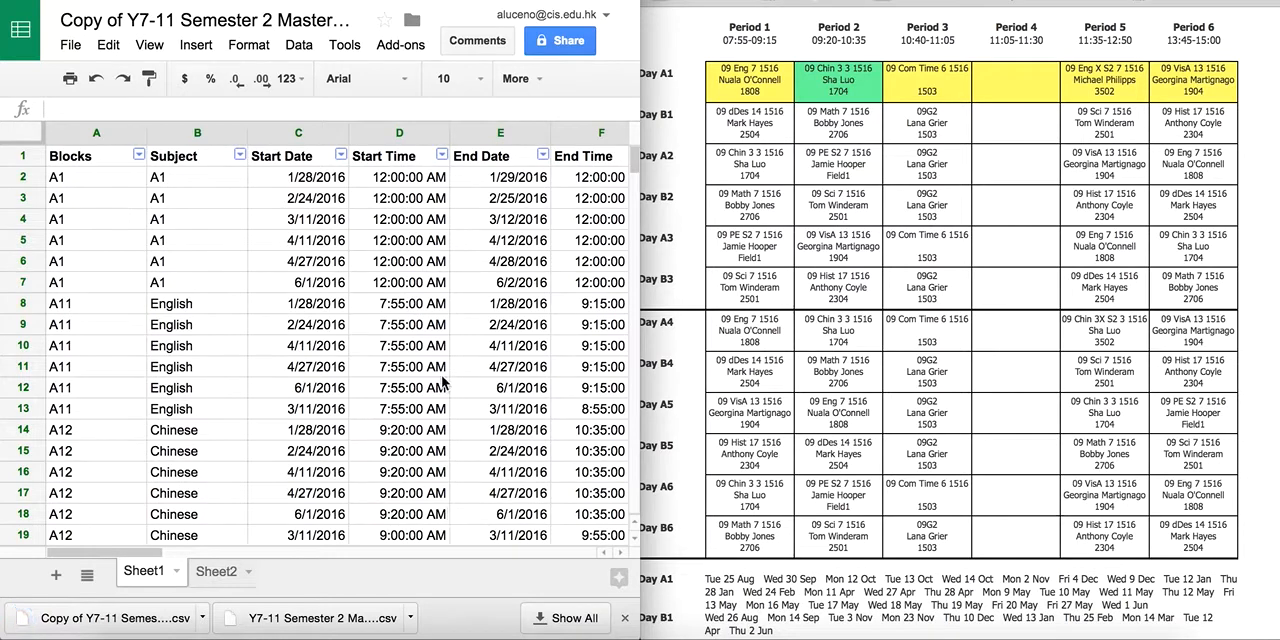
Switch to Google Calendar, look at the options for My calendars, and view the Moongate calendar's notification settings without changing them.
{"action": "key", "text": "super+grave"}
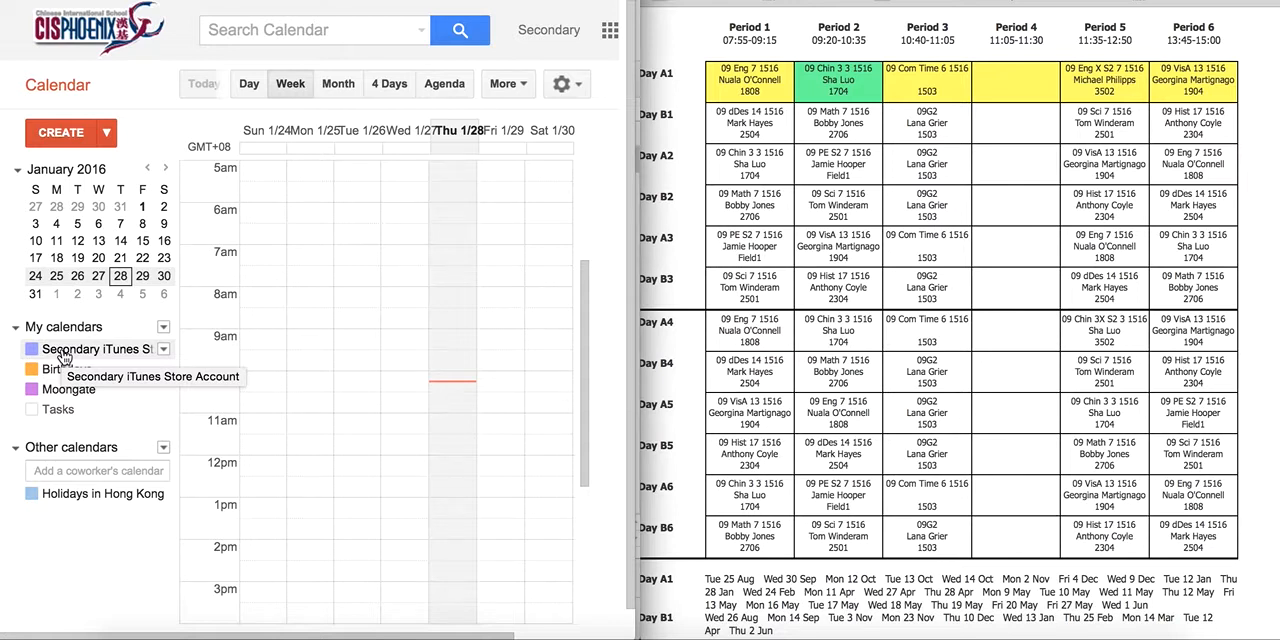
{"action": "left_click", "coordinate": [163, 327]}
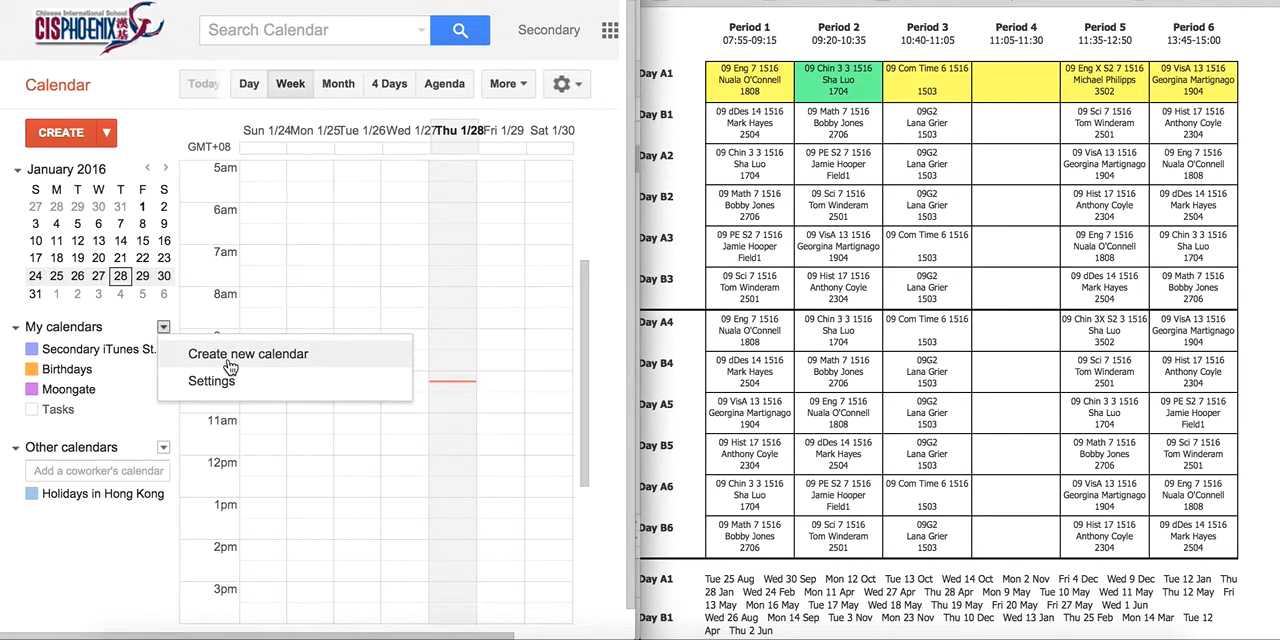
{"action": "left_click", "coordinate": [132, 306]}
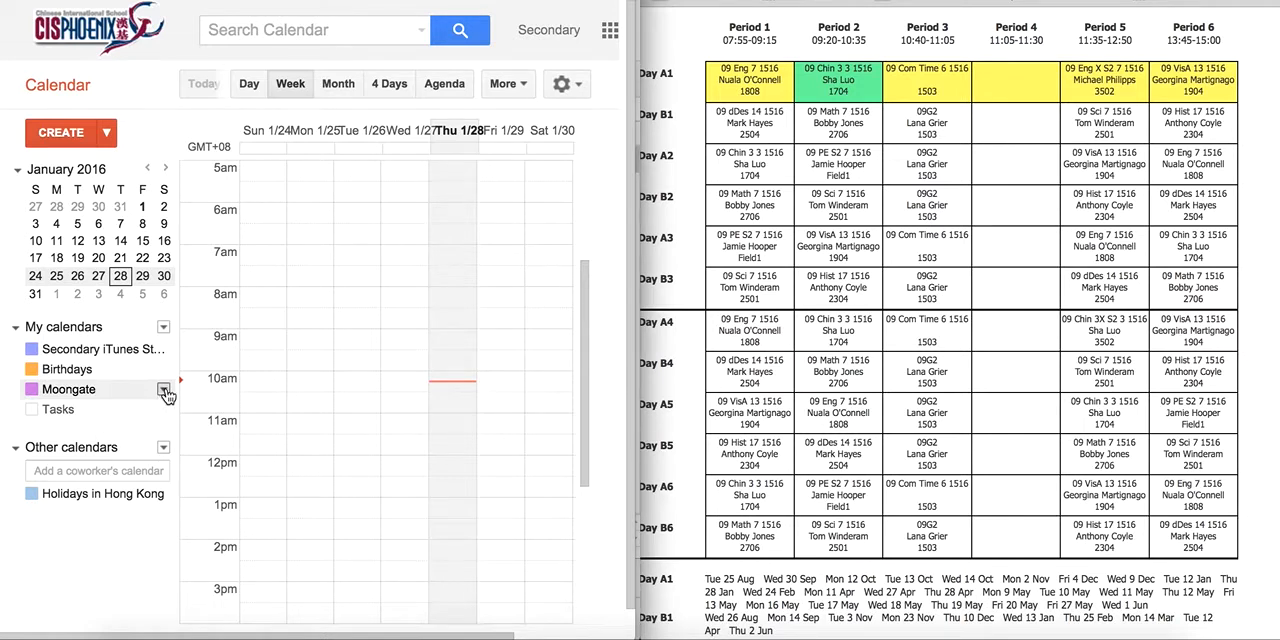
{"action": "left_click", "coordinate": [164, 391]}
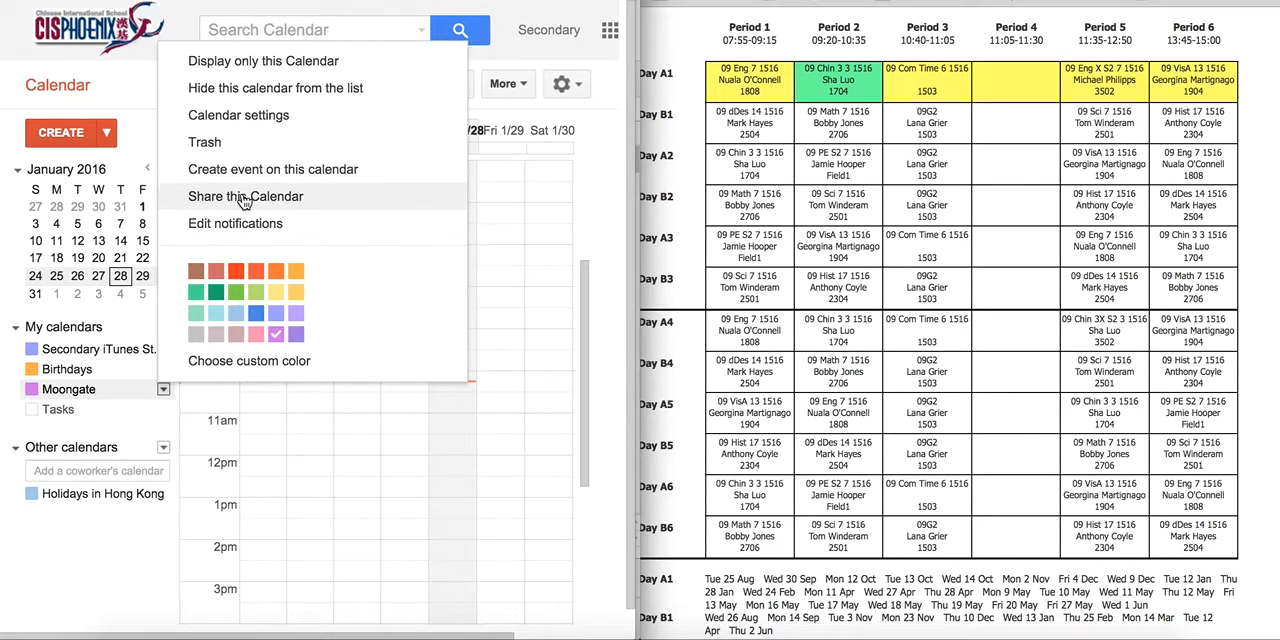
{"action": "left_click", "coordinate": [242, 224]}
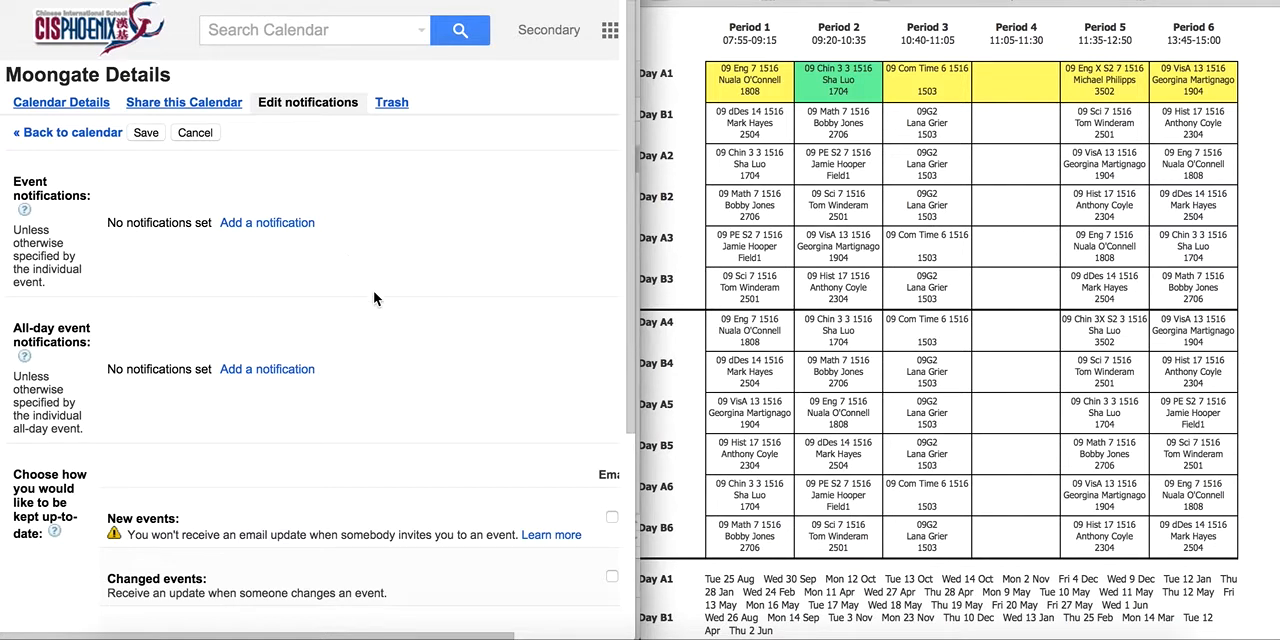
{"action": "left_click", "coordinate": [198, 136]}
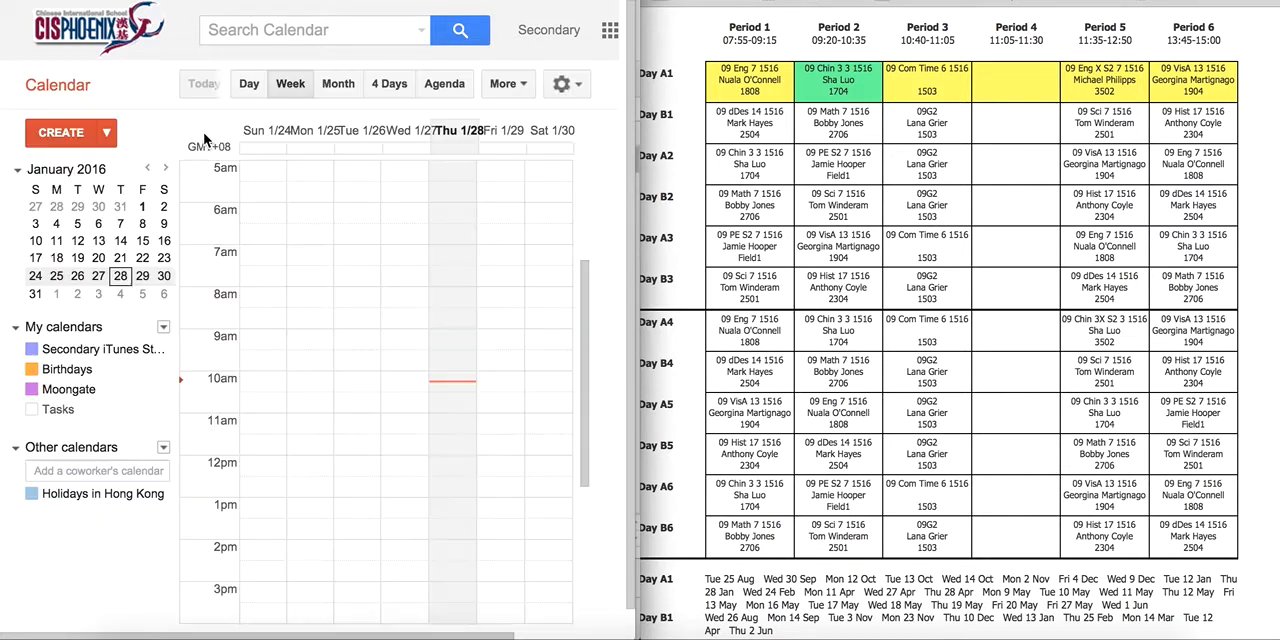
Start a calendar import under Other calendars and set Moongate as the calendar that receives the events.
{"action": "left_click", "coordinate": [163, 448]}
{"action": "left_click", "coordinate": [218, 552]}
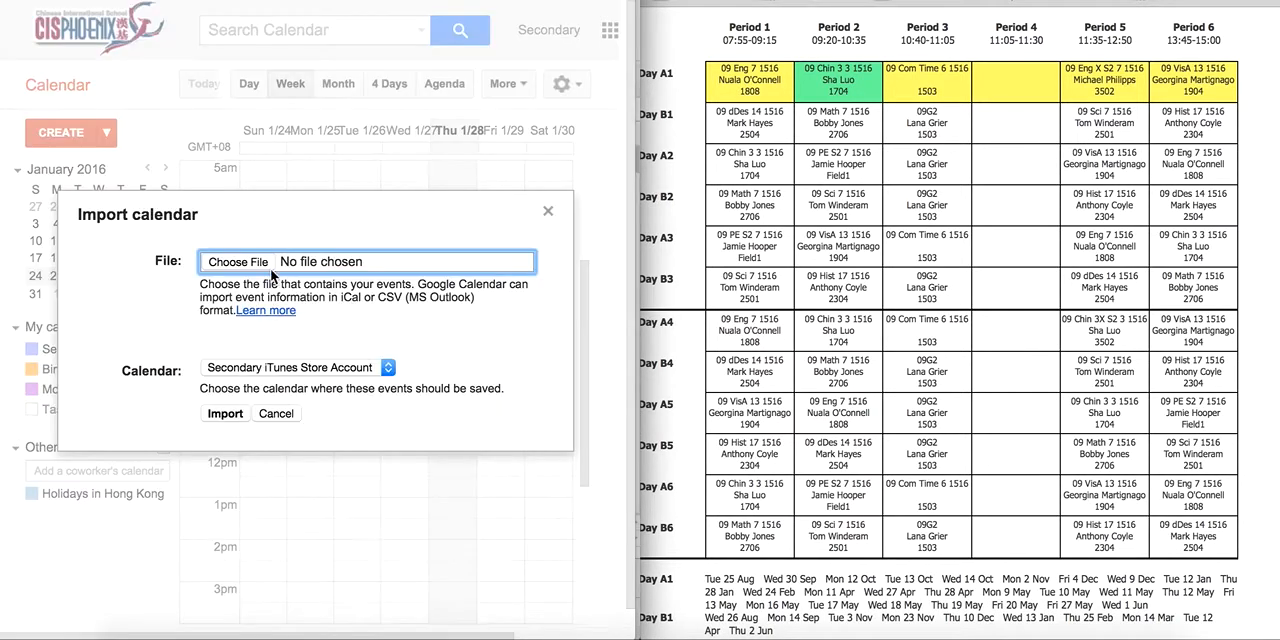
{"action": "left_click", "coordinate": [312, 367]}
{"action": "left_click", "coordinate": [310, 388]}
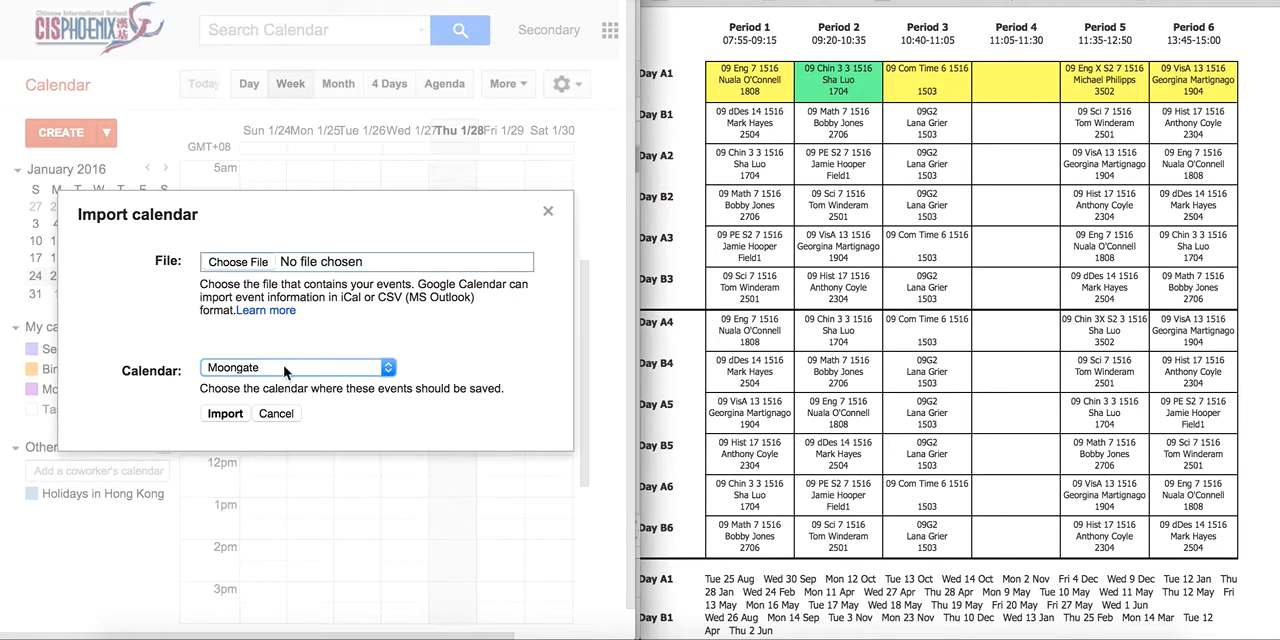
Choose the "Copy of Y7-11…5-16 - Sheet1.csv" file from Downloads, import its events, and close the import summary.
{"action": "left_click", "coordinate": [254, 262]}
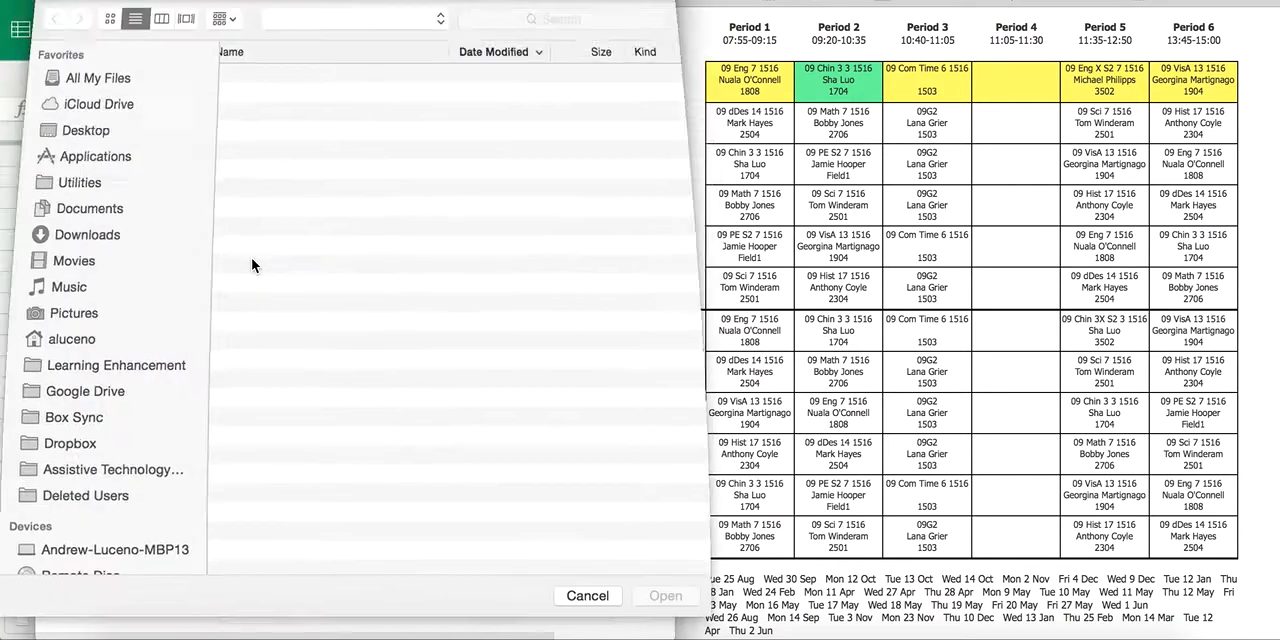
{"action": "left_click", "coordinate": [130, 246]}
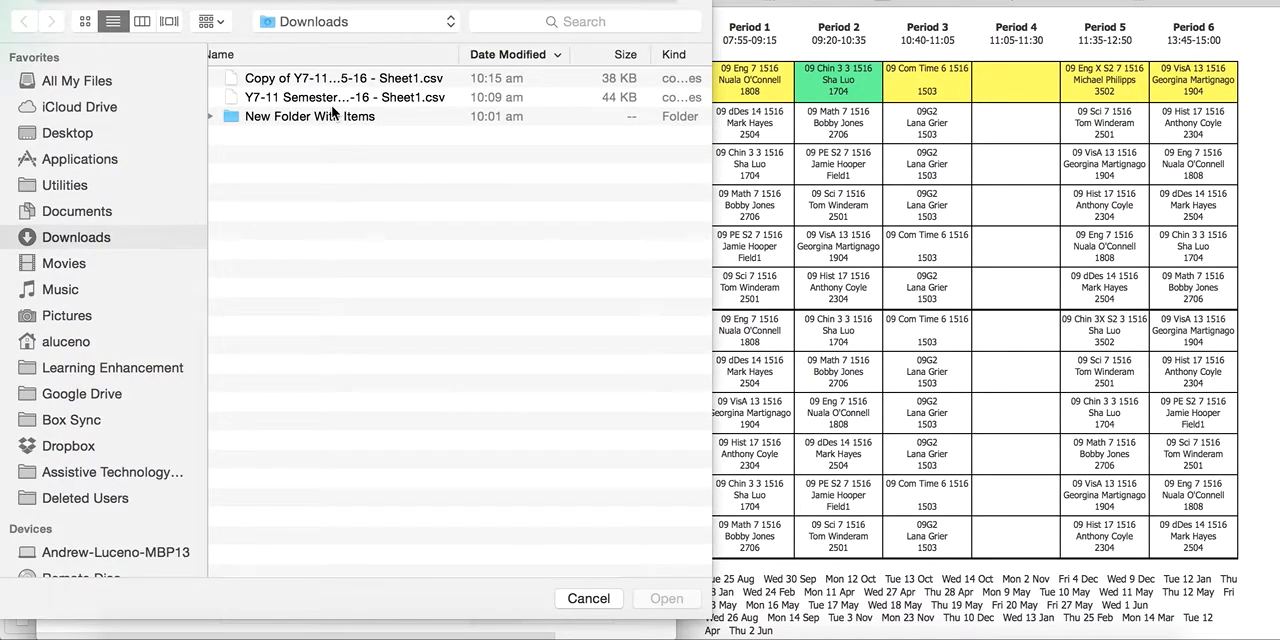
{"action": "key", "text": "ctrl+Up"}
{"action": "key", "text": "ctrl+Up"}
{"action": "left_click", "coordinate": [320, 80]}
{"action": "left_click", "coordinate": [667, 600]}
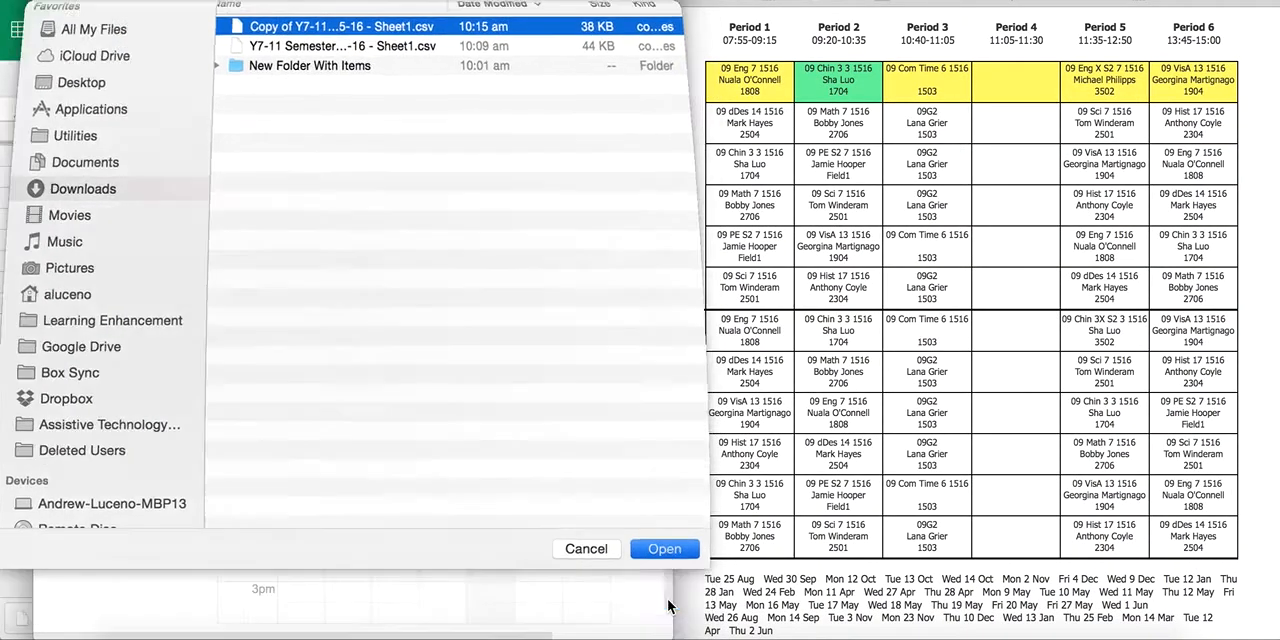
{"action": "left_click", "coordinate": [228, 415]}
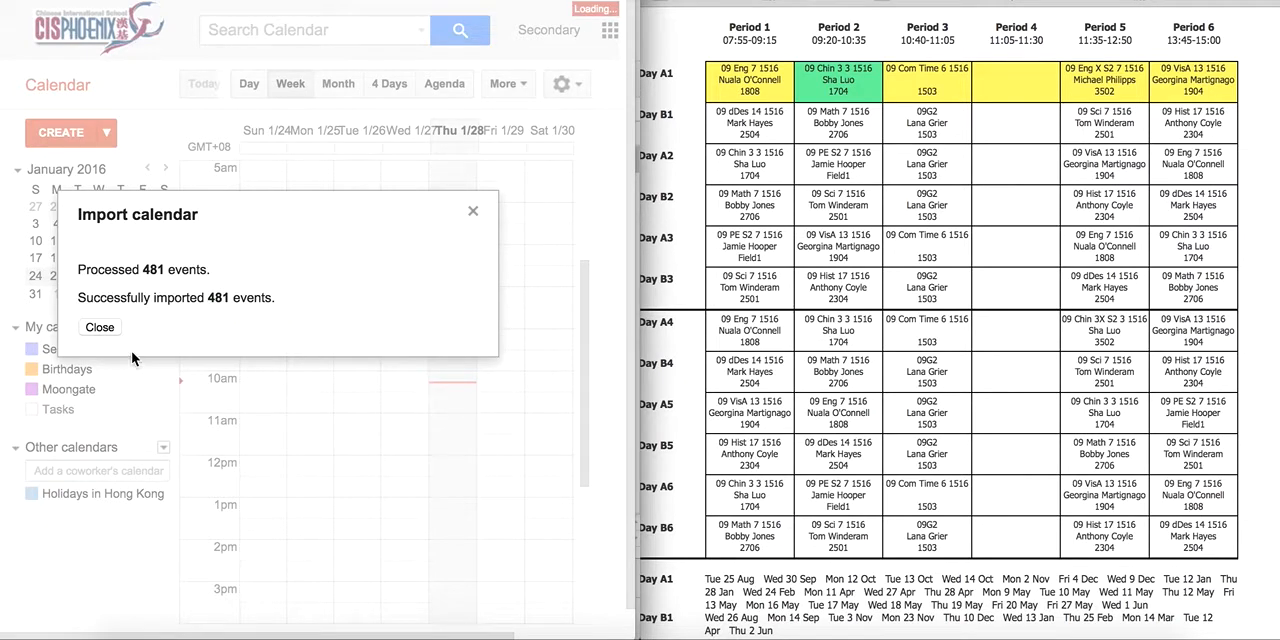
{"action": "left_click", "coordinate": [100, 327]}
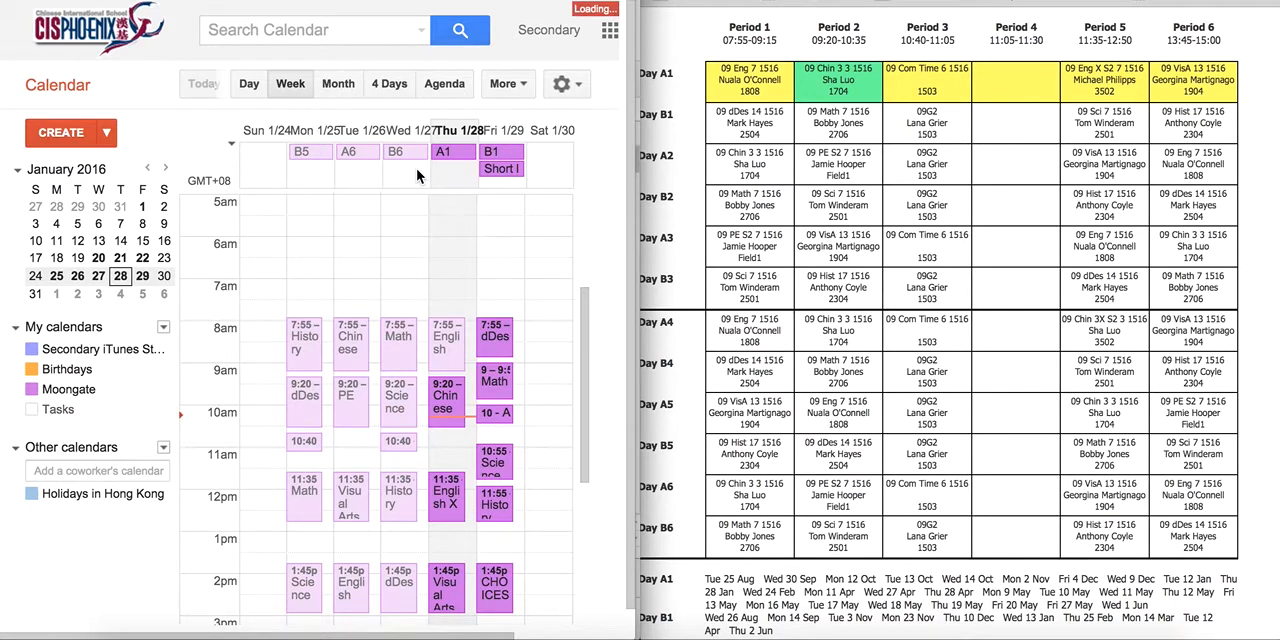
Switch to the Chinese International School ManageBac dashboard and open its full calendar.
{"action": "scroll", "coordinate": [110, 380], "scroll_direction": "down", "scroll_amount": 1}
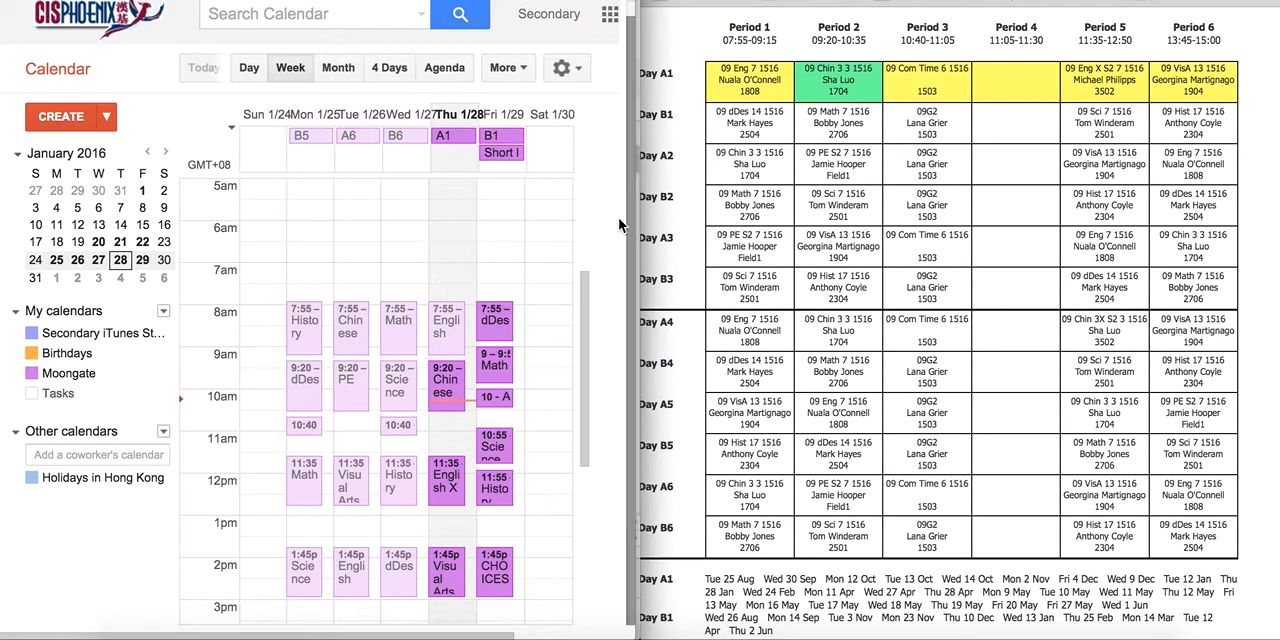
{"action": "left_click", "coordinate": [676, 37]}
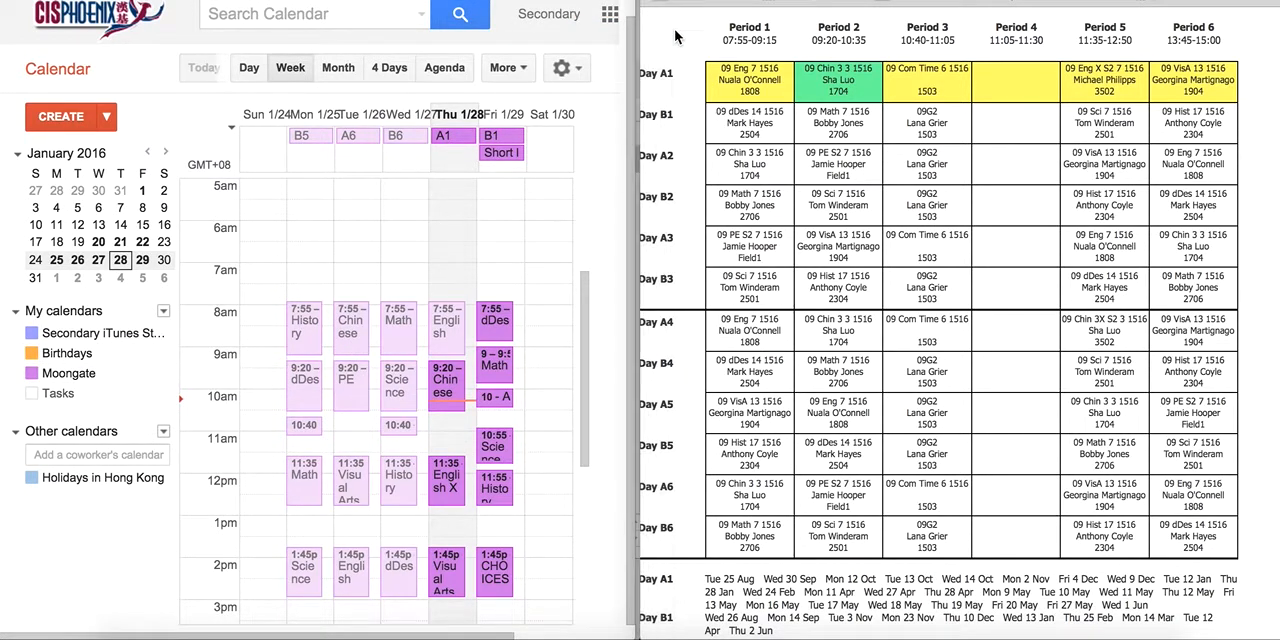
{"action": "key", "text": "super+Tab"}
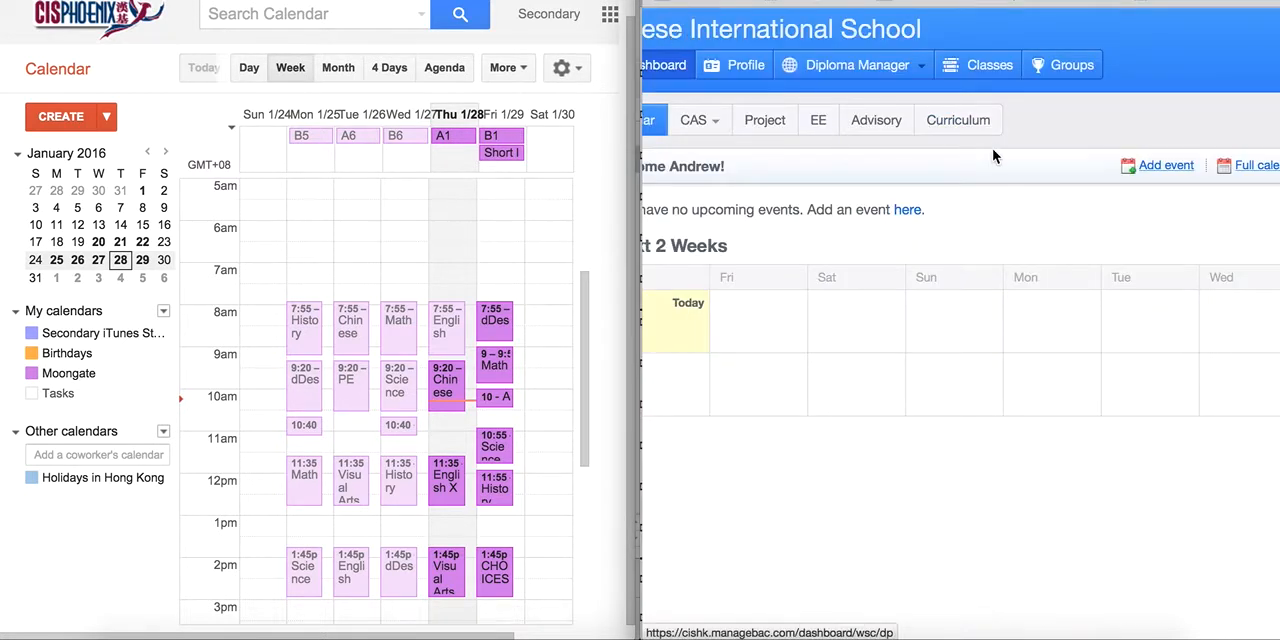
{"action": "scroll", "coordinate": [916, 197], "scroll_direction": "right", "scroll_amount": 3}
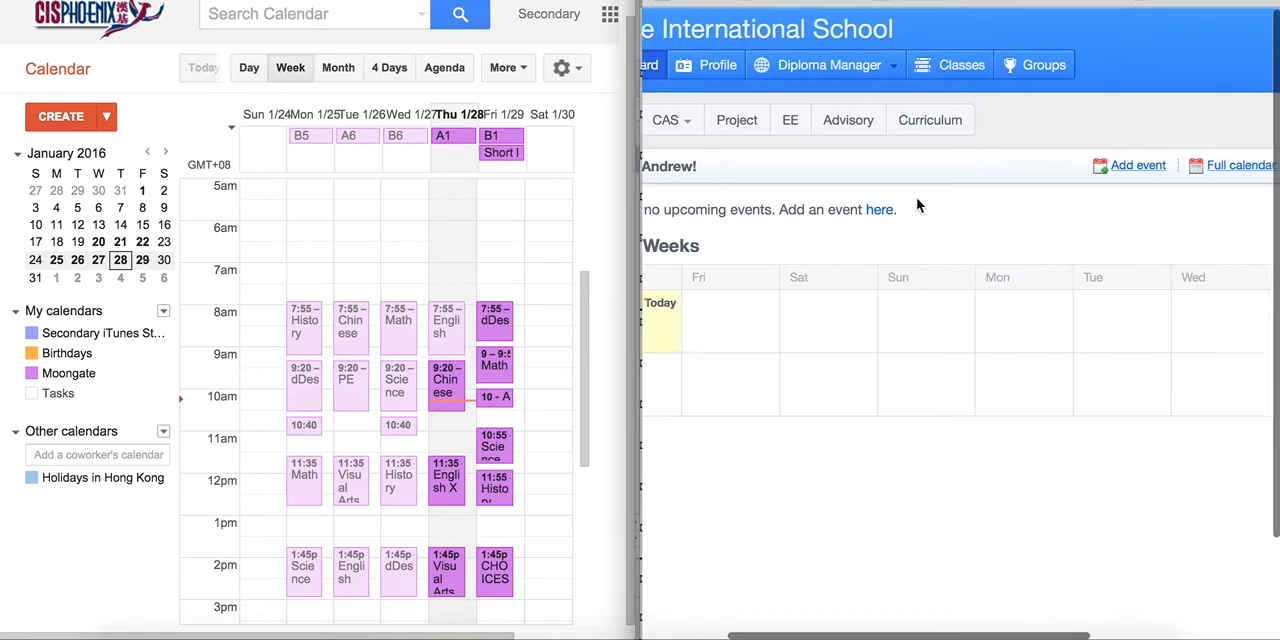
{"action": "left_click", "coordinate": [1190, 174]}
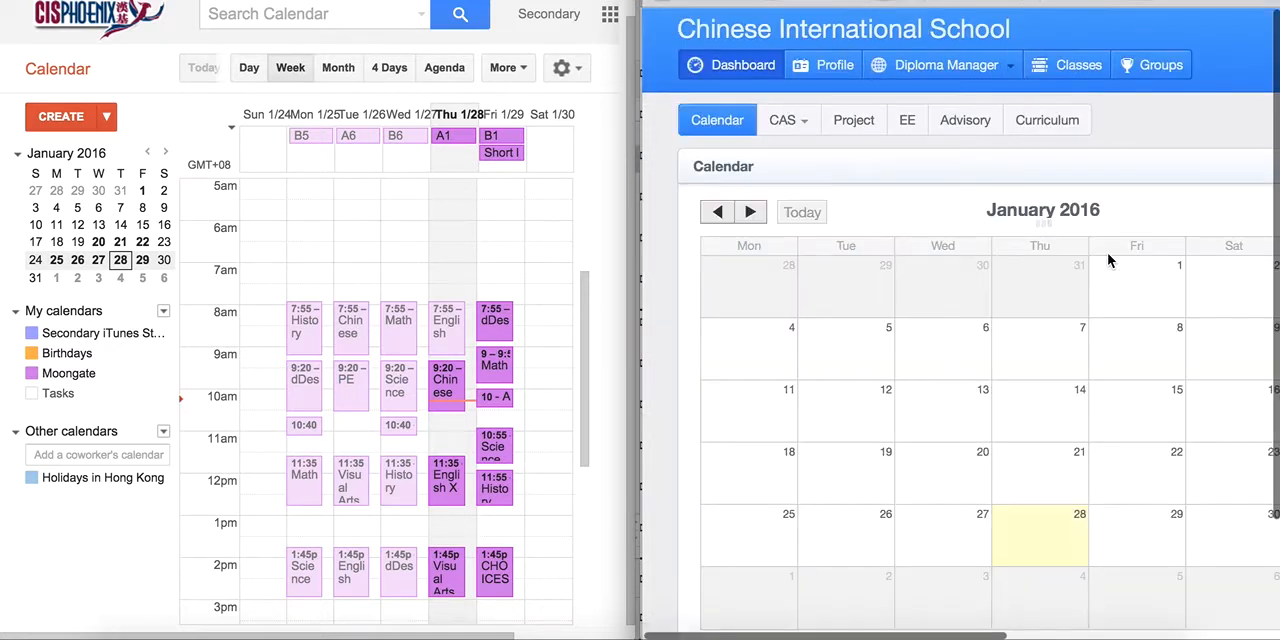
Copy the address of the Subscribe to Calendar link on the ManageBac calendar page.
{"action": "scroll", "coordinate": [1106, 258], "scroll_direction": "right", "scroll_amount": 8}
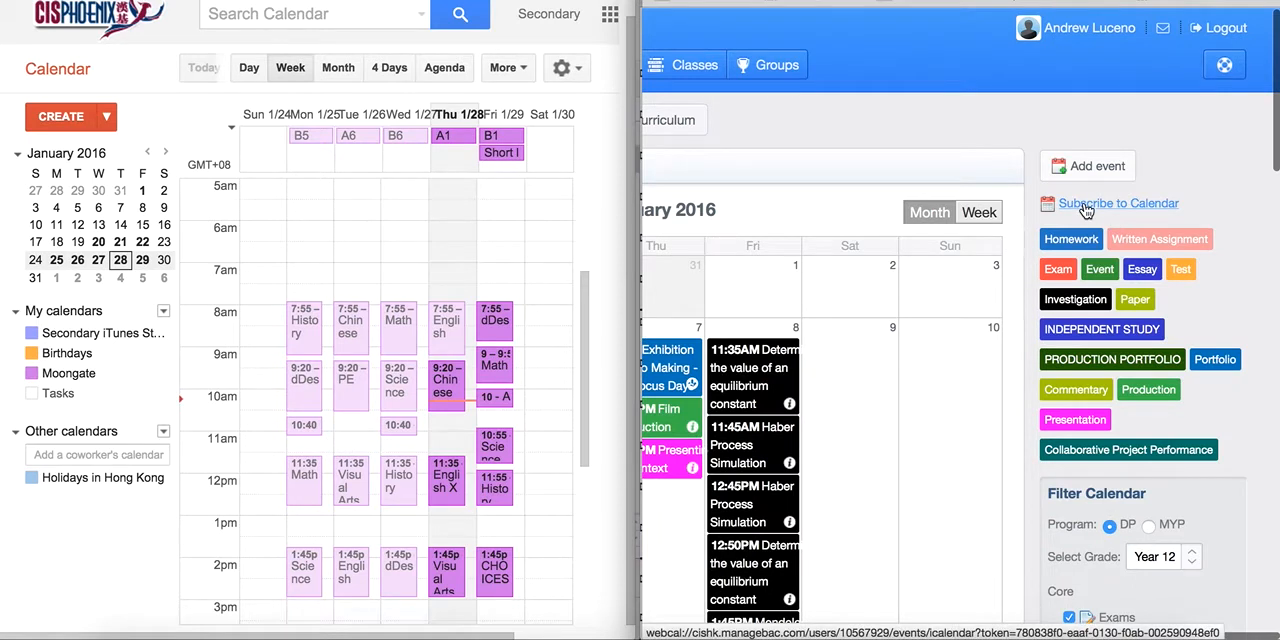
{"action": "right_click", "coordinate": [1086, 210]}
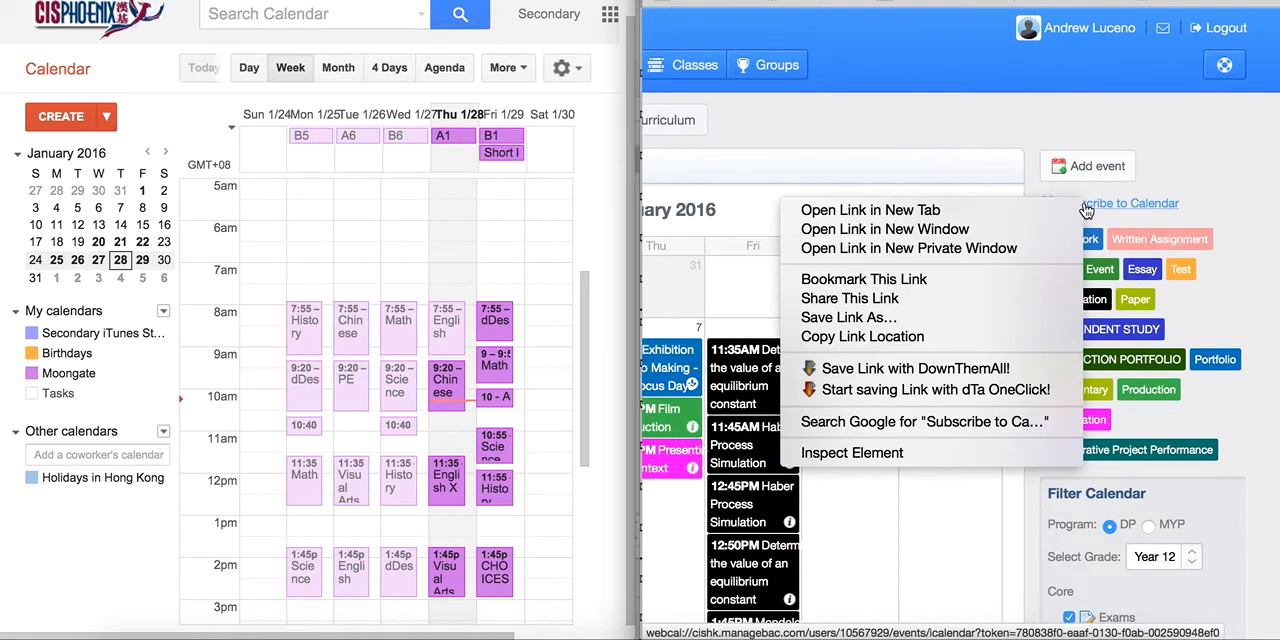
{"action": "left_click", "coordinate": [967, 337]}
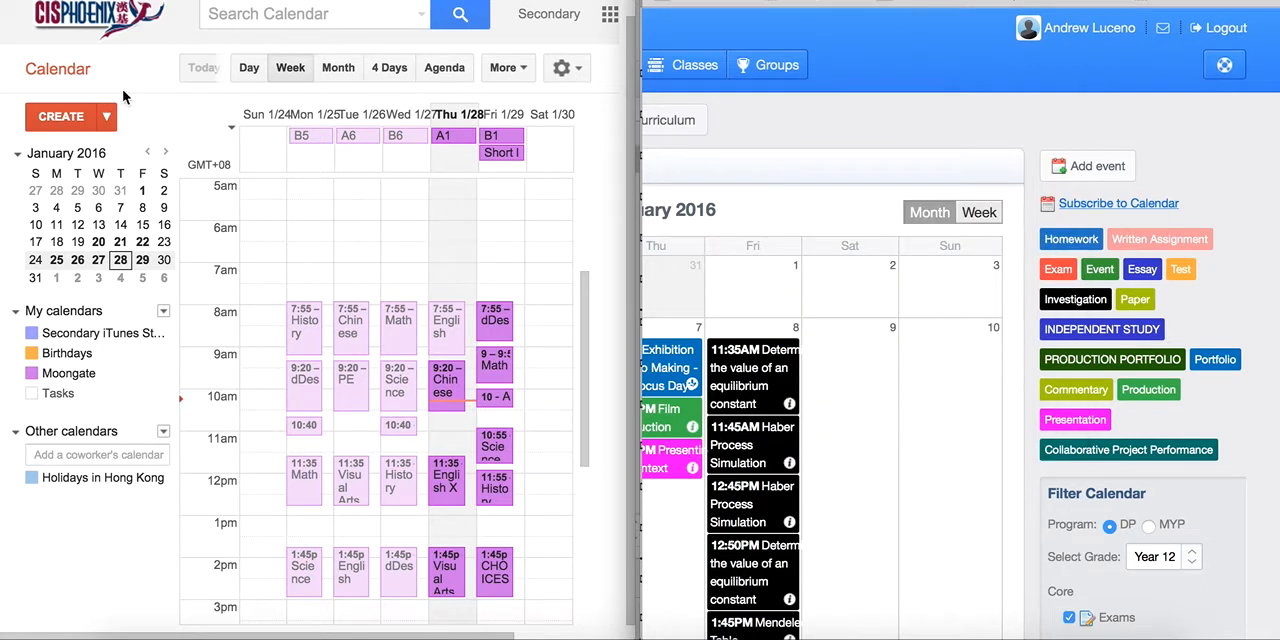
Return to Google Calendar and add another calendar by URL, pasting the copied ManageBac webcal address with its access token.
{"action": "left_click", "coordinate": [138, 64]}
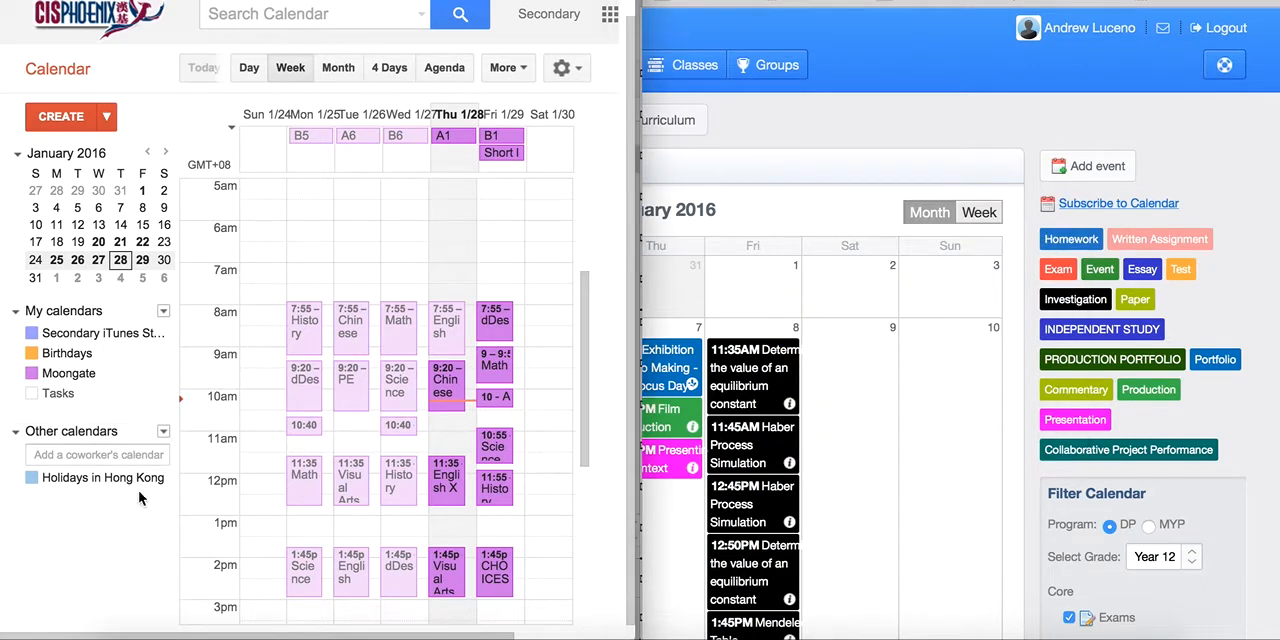
{"action": "left_click", "coordinate": [163, 433]}
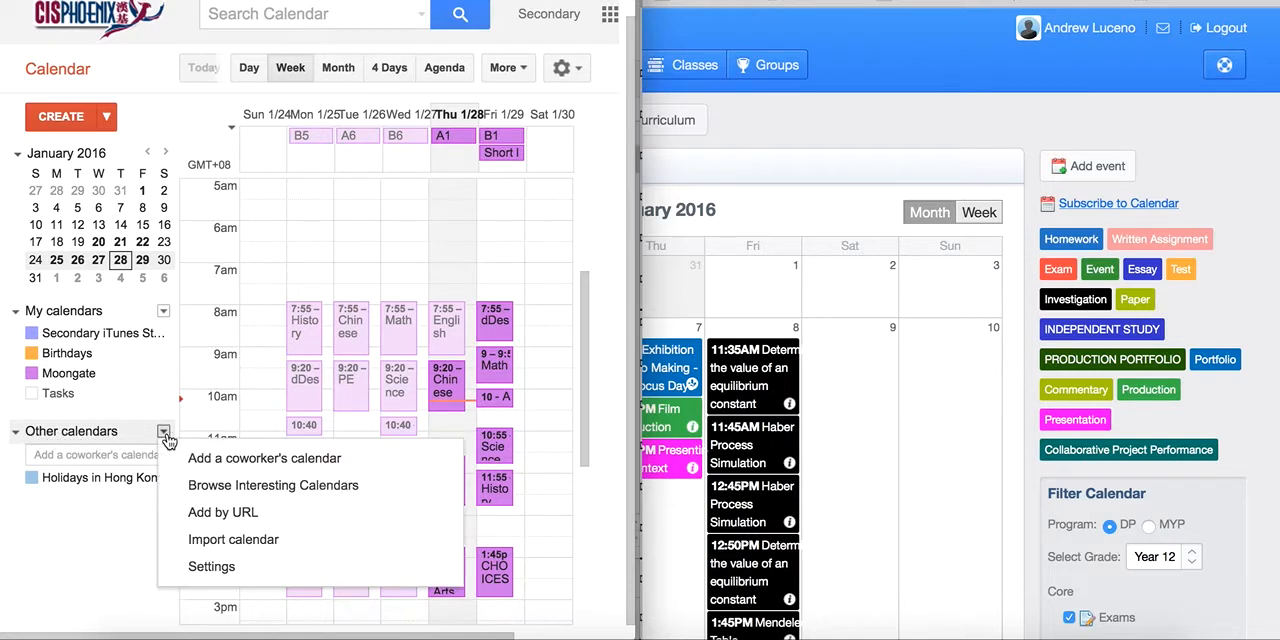
{"action": "left_click", "coordinate": [190, 513]}
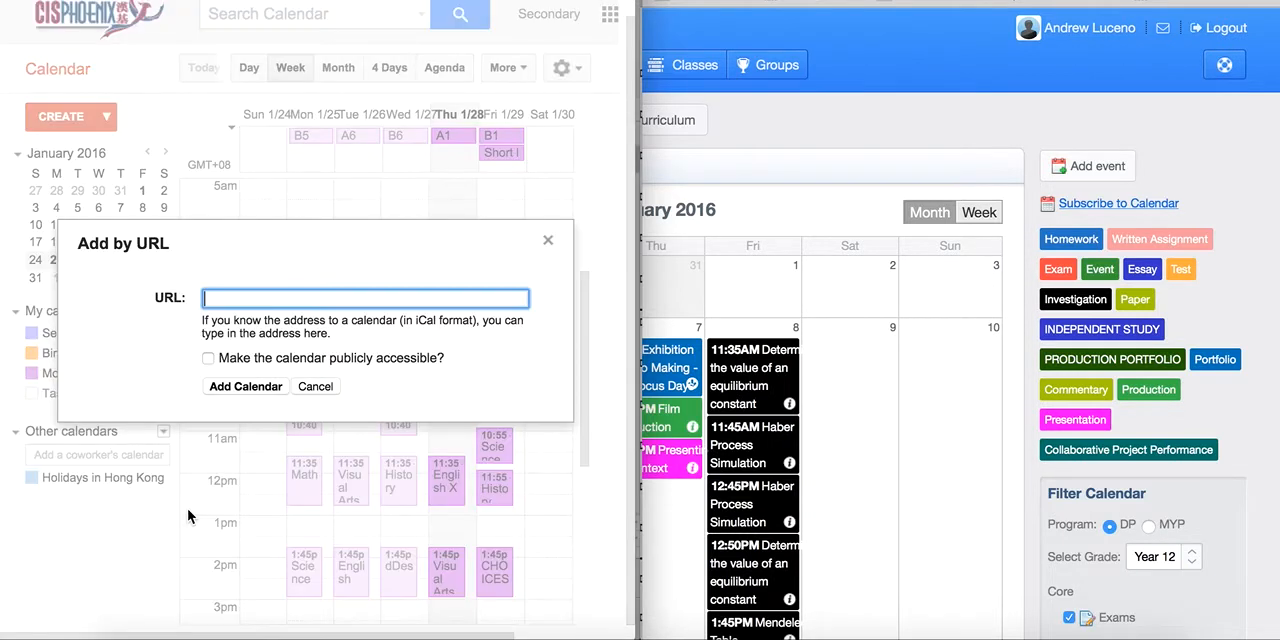
{"action": "right_click", "coordinate": [218, 298]}
{"action": "left_click", "coordinate": [257, 395]}
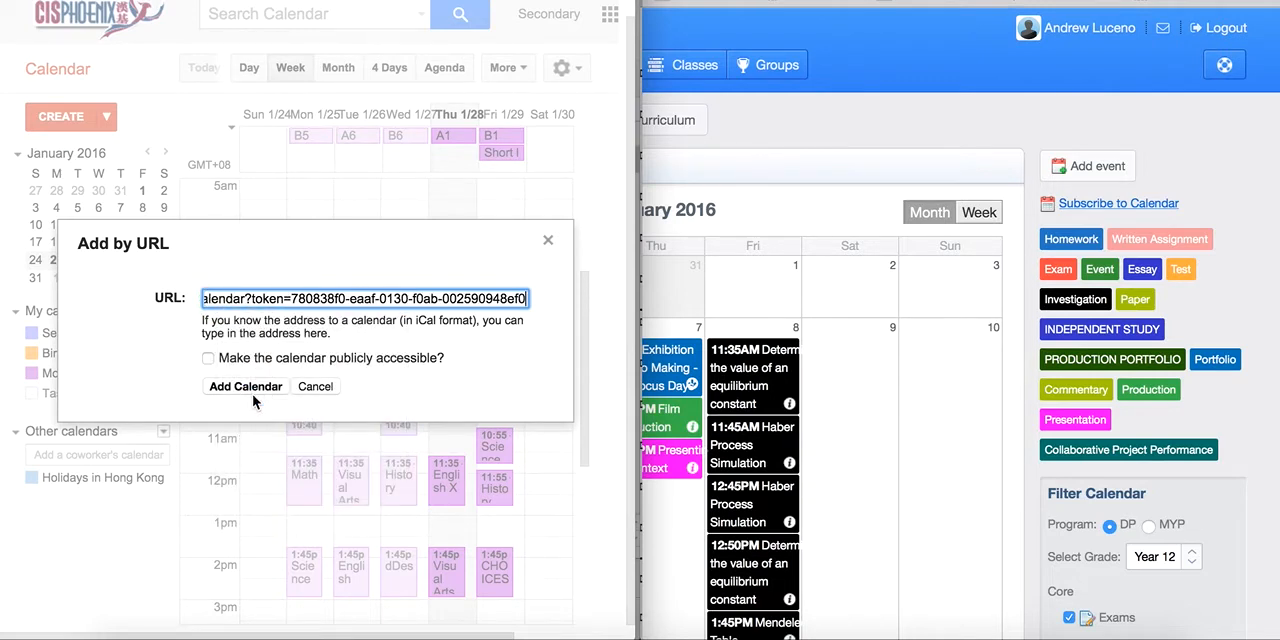
{"action": "left_click", "coordinate": [248, 388]}
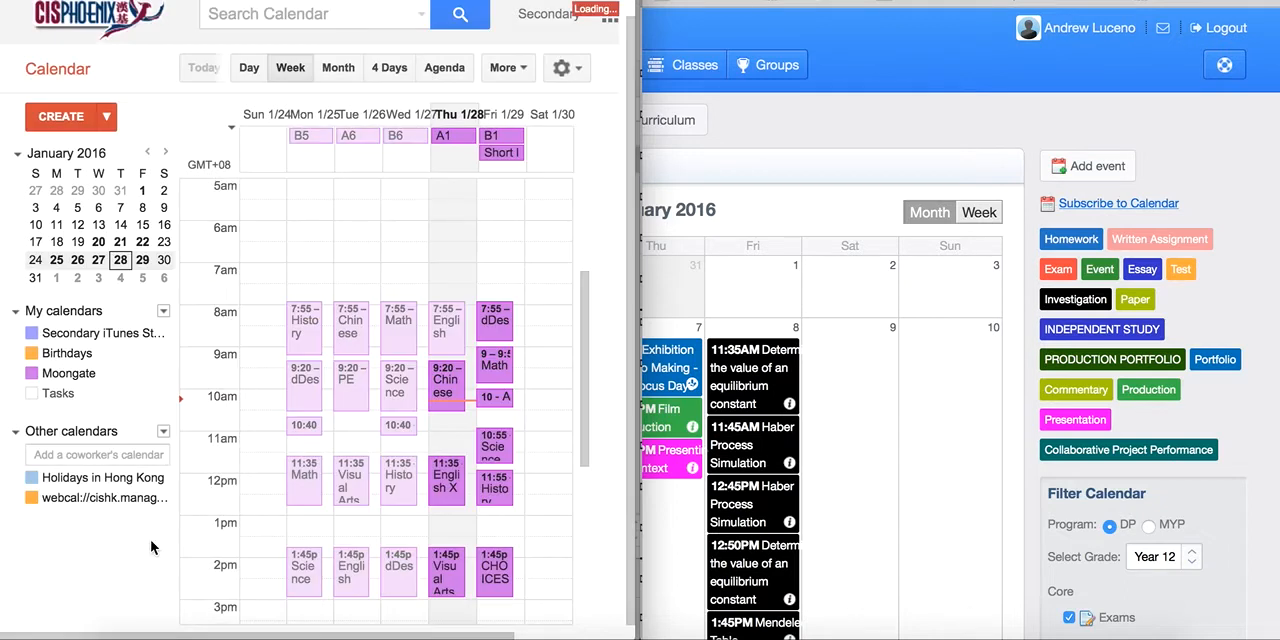